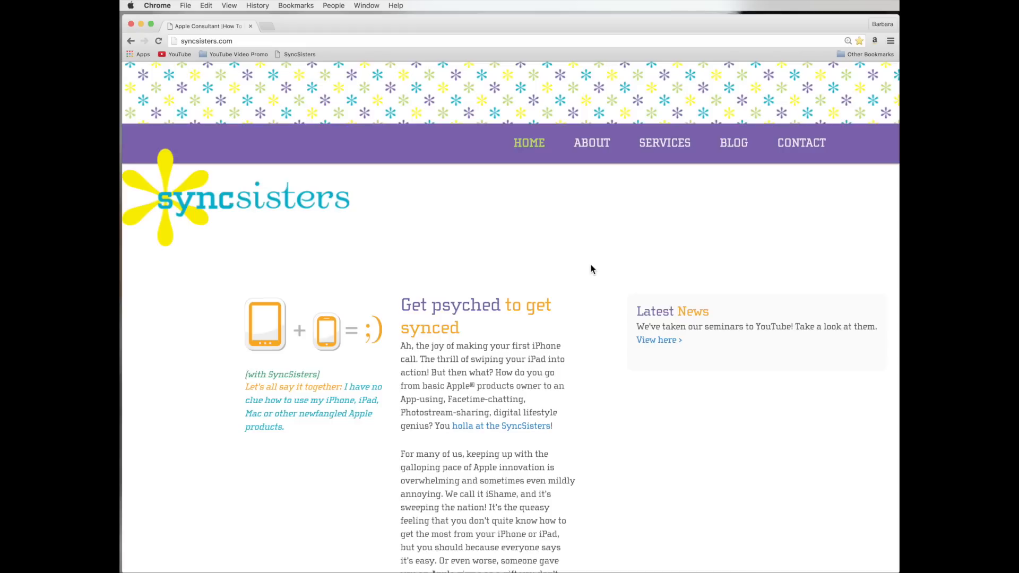
Go to drive.google.com to open My Drive.
{"action": "left_click", "coordinate": [249, 41]}
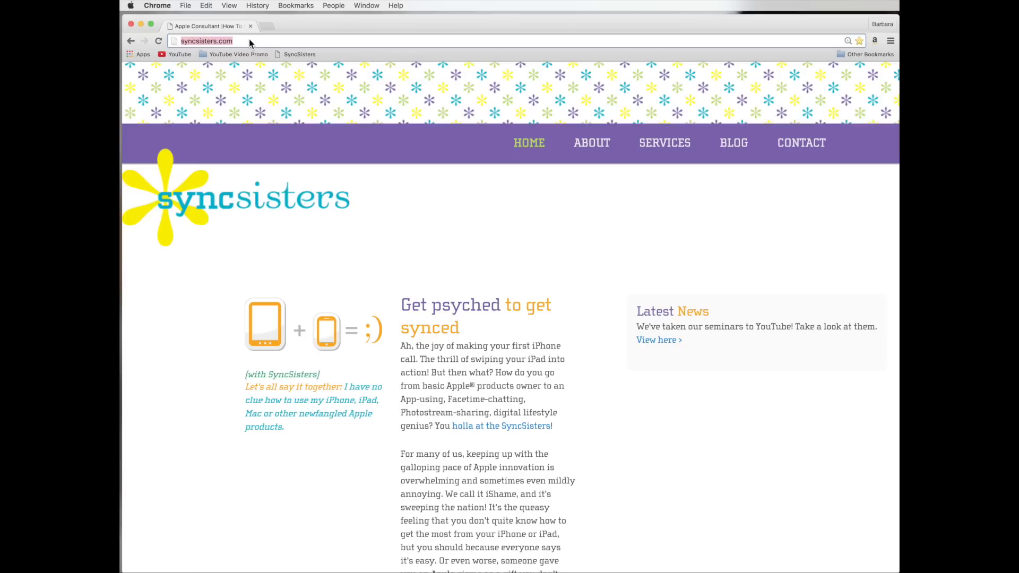
{"action": "type", "text": "drive"}
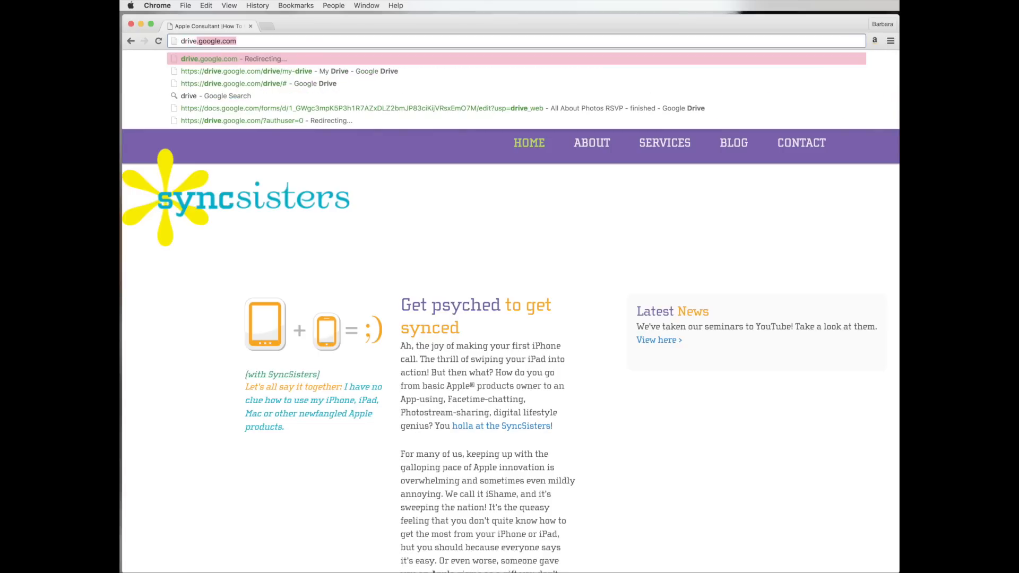
{"action": "key", "text": "Return"}
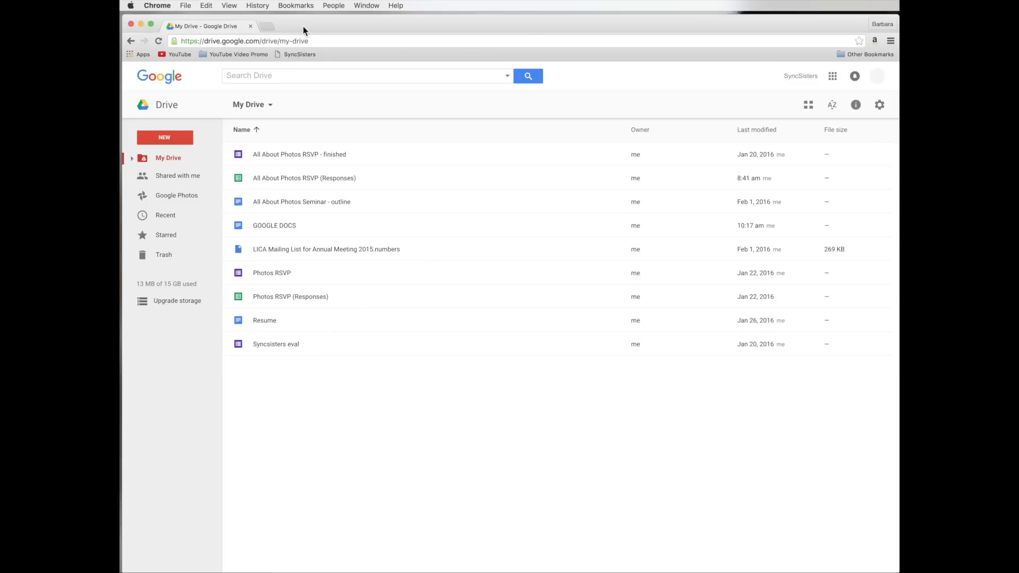
{"action": "left_click", "coordinate": [313, 43]}
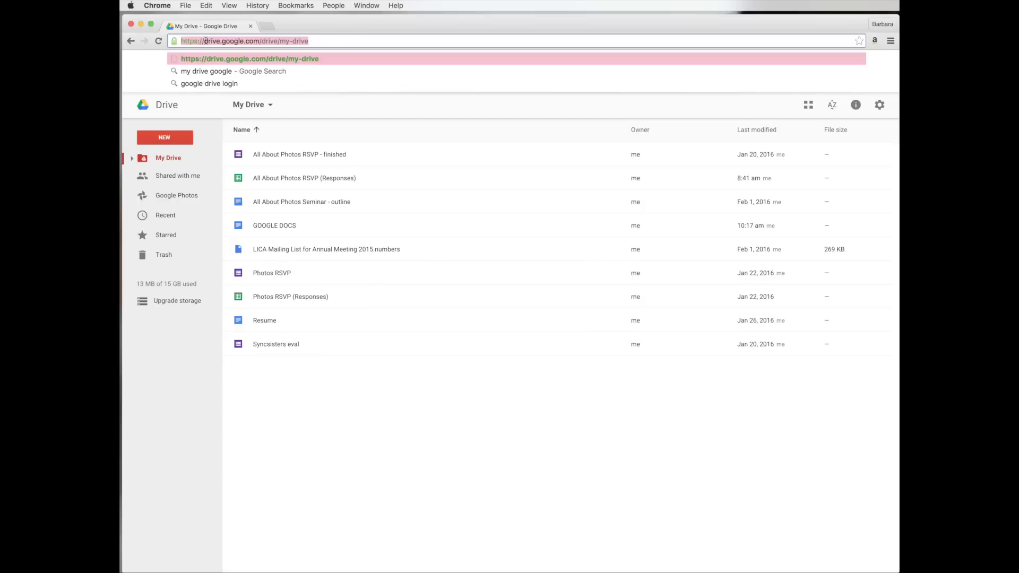
{"action": "left_click", "coordinate": [319, 41]}
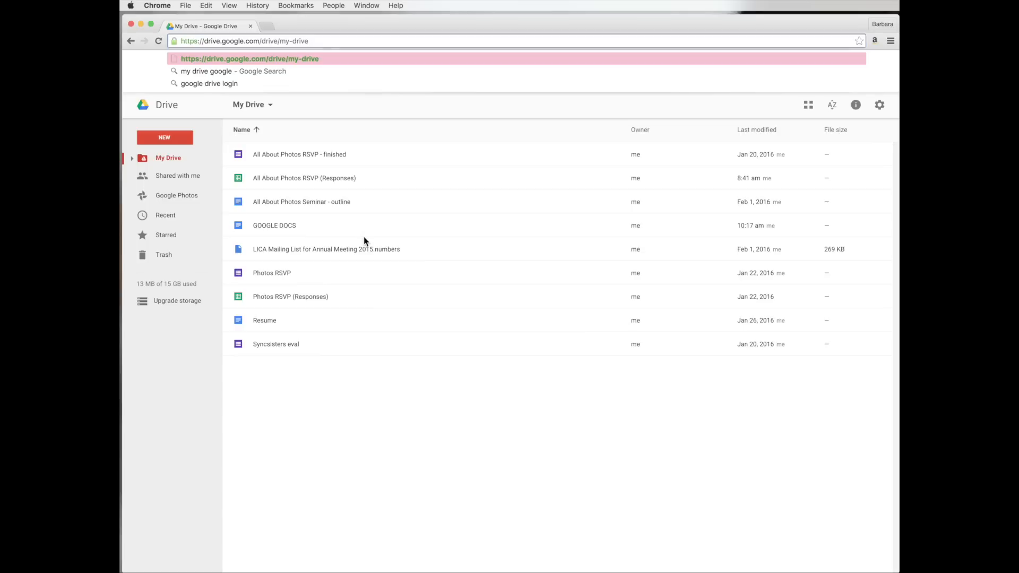
{"action": "left_click", "coordinate": [386, 373]}
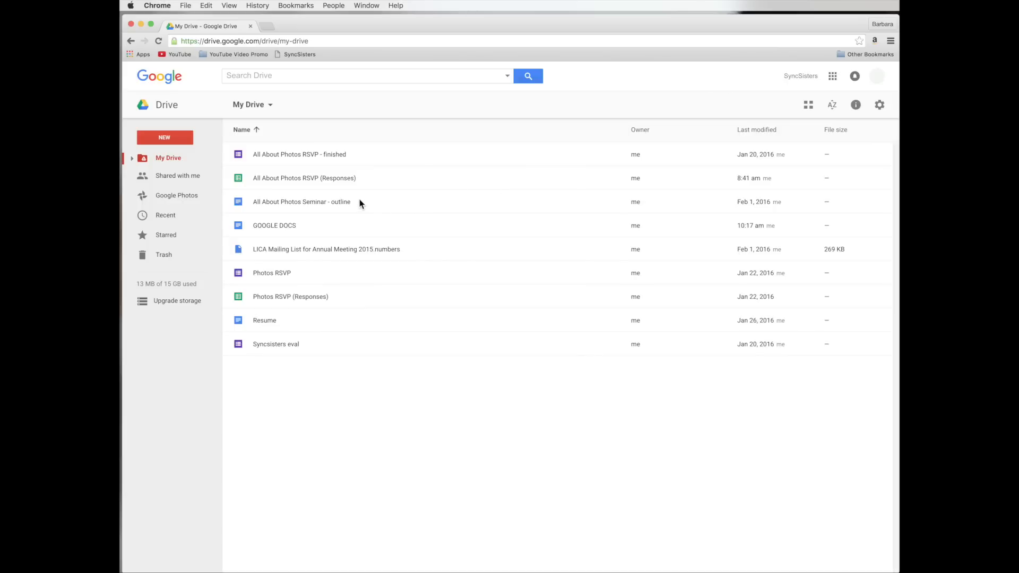
Create a blank Google Docs document from My Drive and go from it to the Docs home page.
{"action": "left_click", "coordinate": [180, 141]}
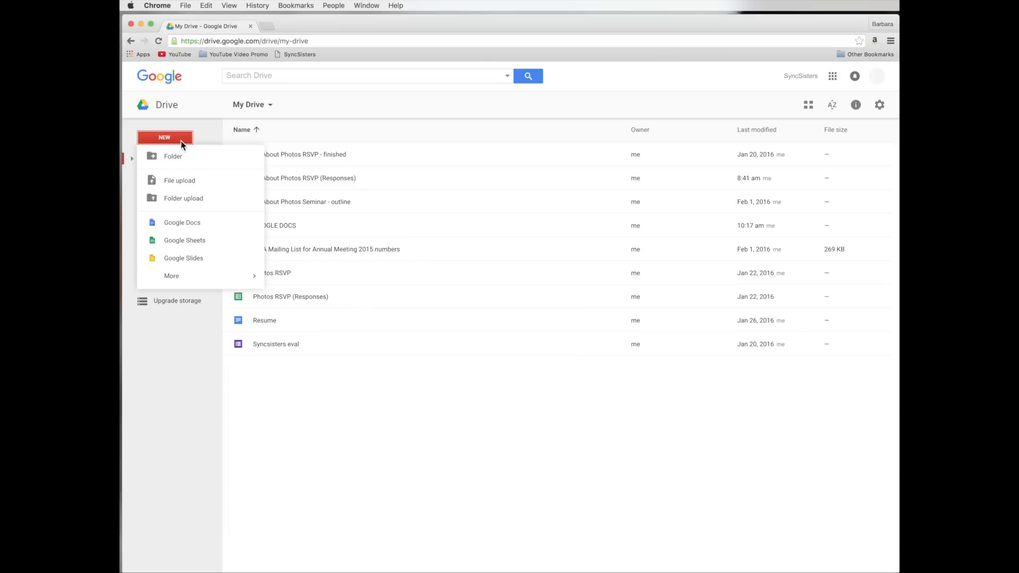
{"action": "left_click", "coordinate": [168, 228]}
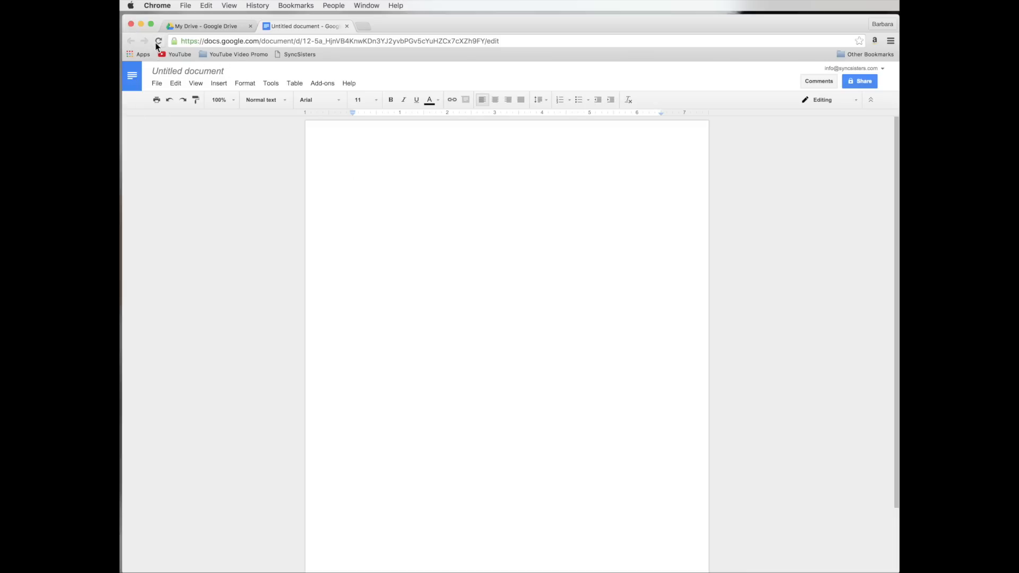
{"action": "left_click", "coordinate": [220, 27]}
{"action": "left_click", "coordinate": [298, 27]}
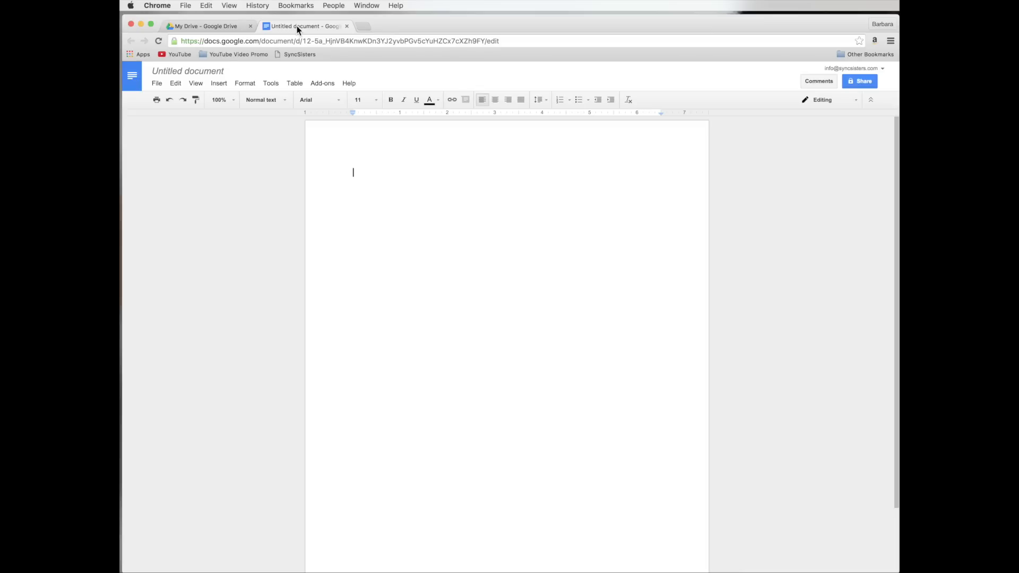
{"action": "left_click", "coordinate": [136, 80]}
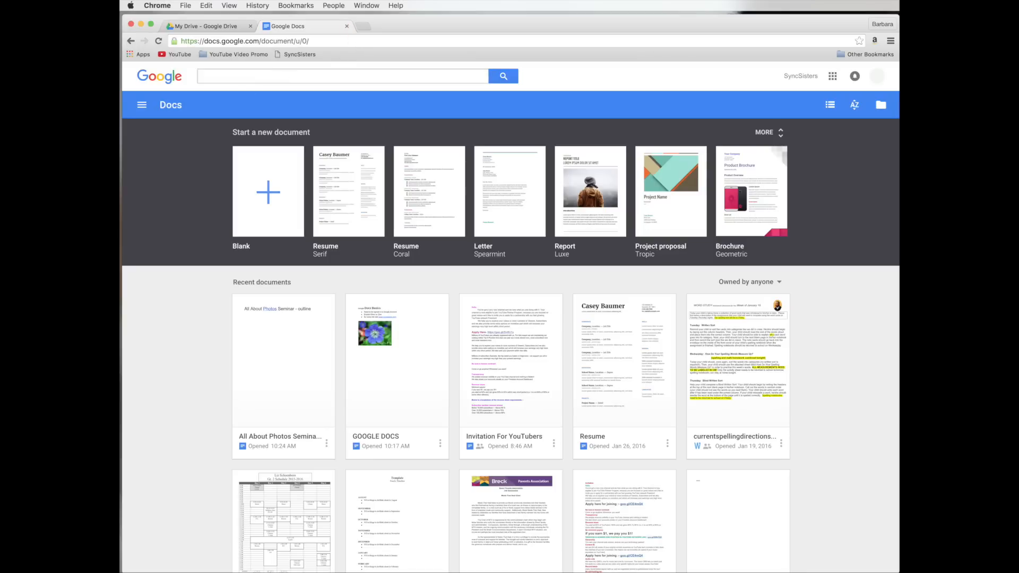
View the "All About Photos Seminar - outline" document from My Drive, and close it along with the Docs home page.
{"action": "left_click", "coordinate": [220, 28]}
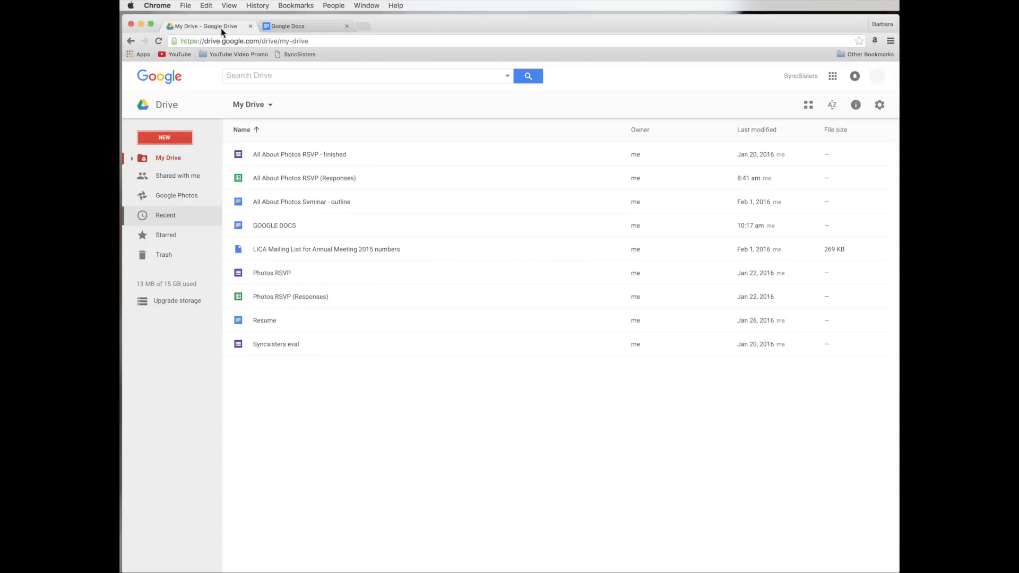
{"action": "left_click", "coordinate": [325, 203]}
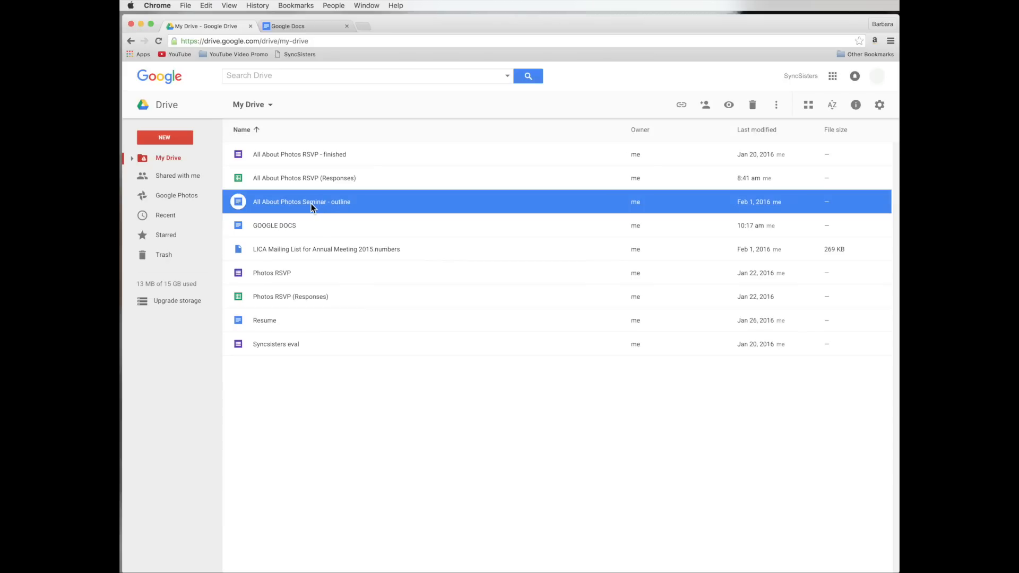
{"action": "double_click", "coordinate": [311, 207]}
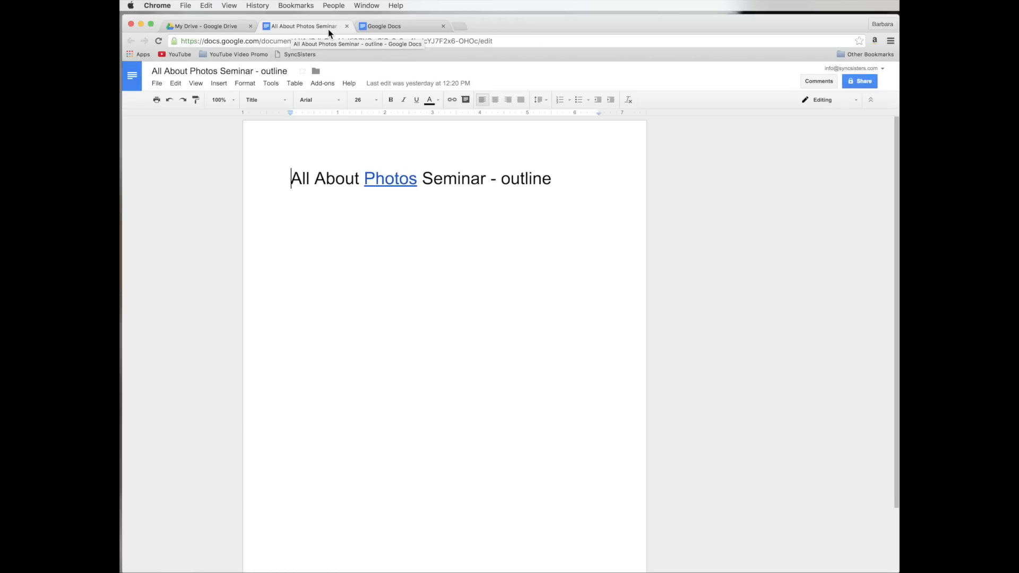
{"action": "left_click", "coordinate": [382, 25]}
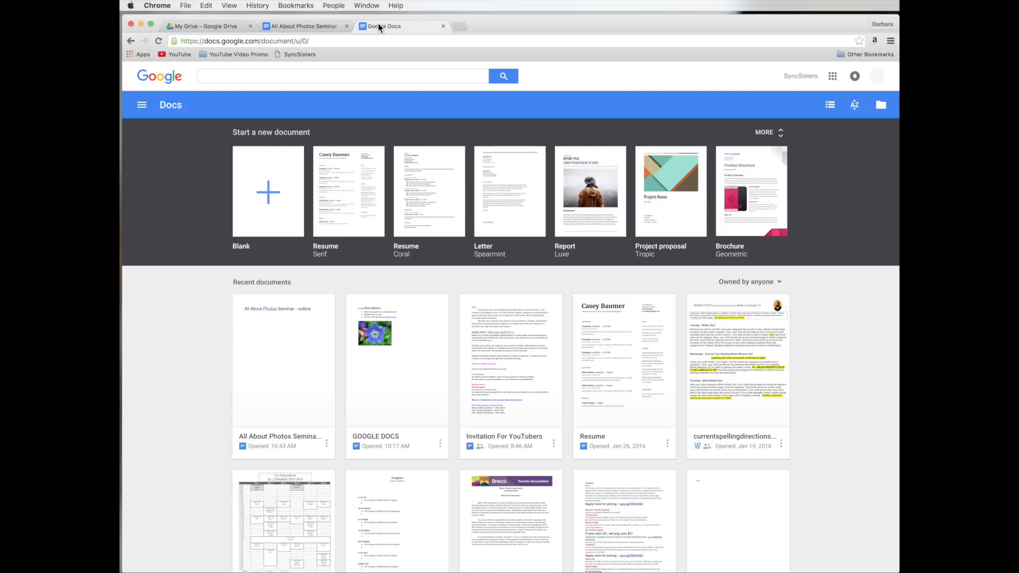
{"action": "left_click", "coordinate": [443, 26]}
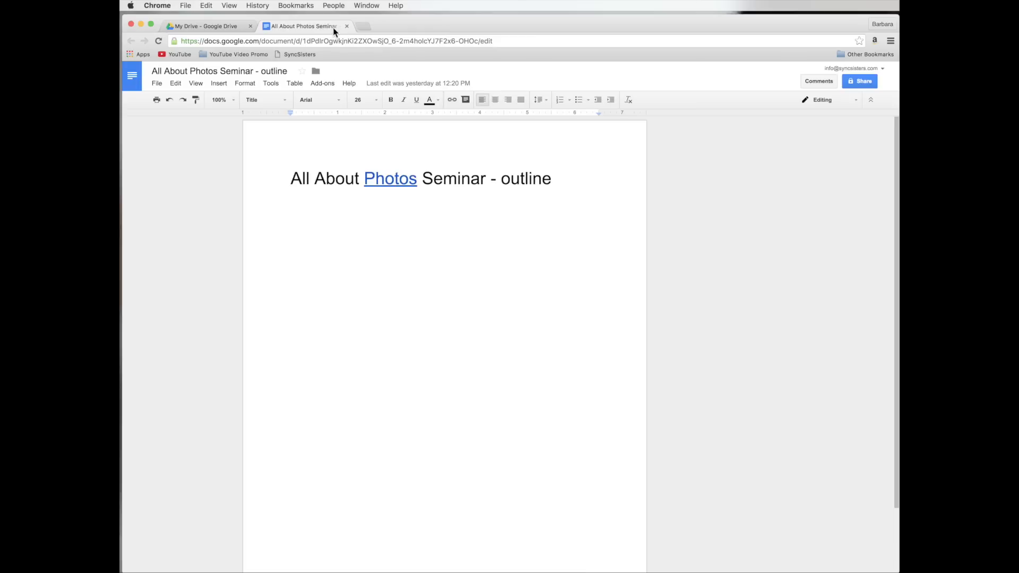
{"action": "left_click", "coordinate": [346, 26]}
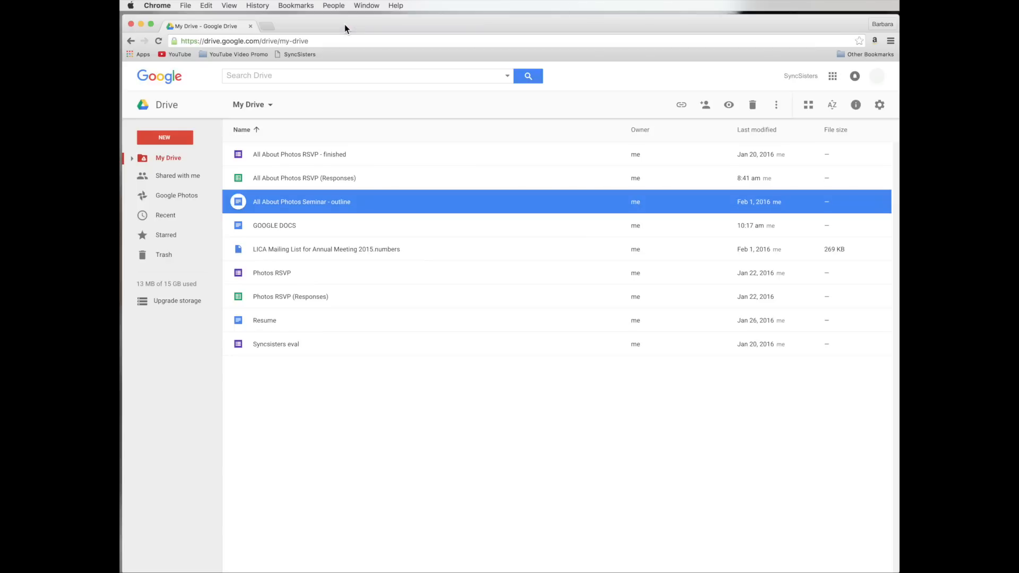
Create a new blank Google Docs document from My Drive and enter the heading "Outline for Google Docs Video".
{"action": "left_click", "coordinate": [174, 137]}
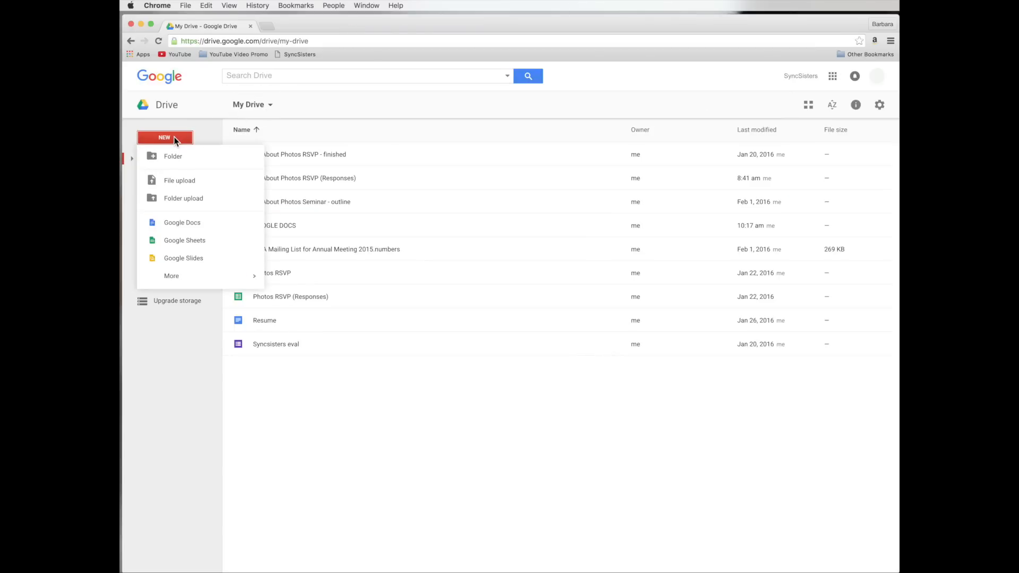
{"action": "left_click", "coordinate": [165, 222]}
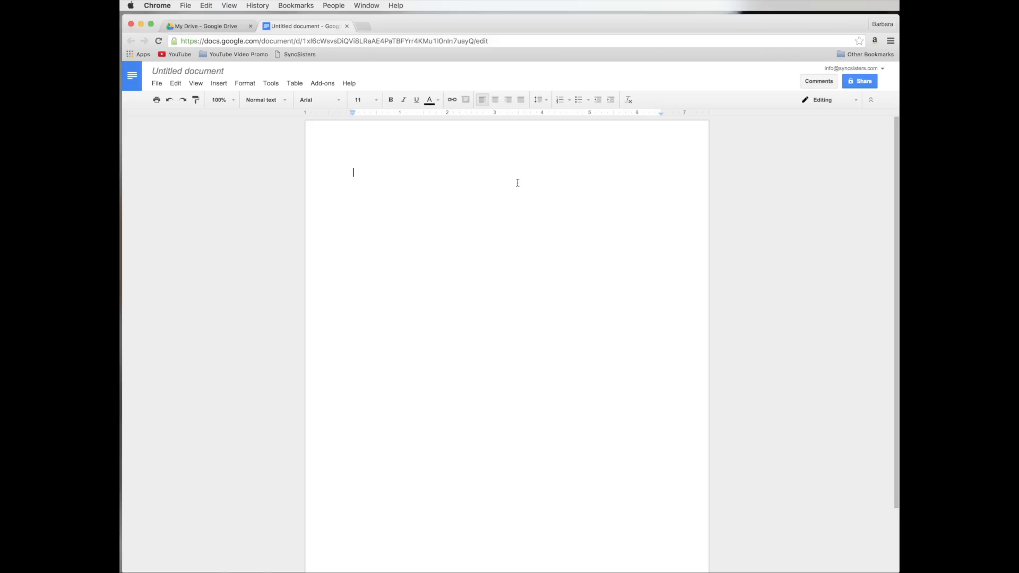
{"action": "type", "text": "Outline for Google Do"}
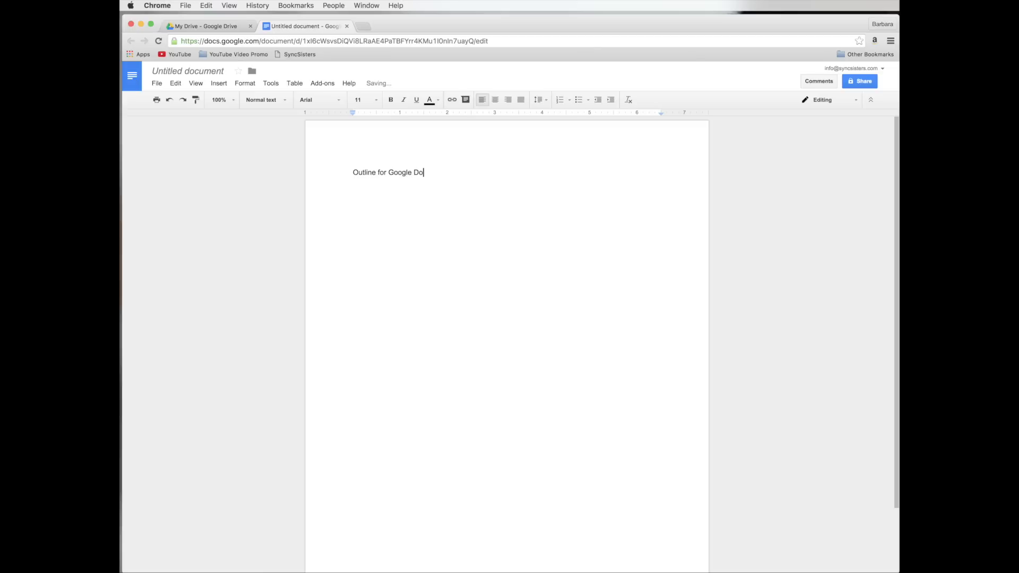
{"action": "type", "text": "cs Video"}
Apply the Title paragraph style to the line "Outline for Google Docs Video".
{"action": "left_click_drag", "start_coordinate": [452, 173], "coordinate": [354, 171]}
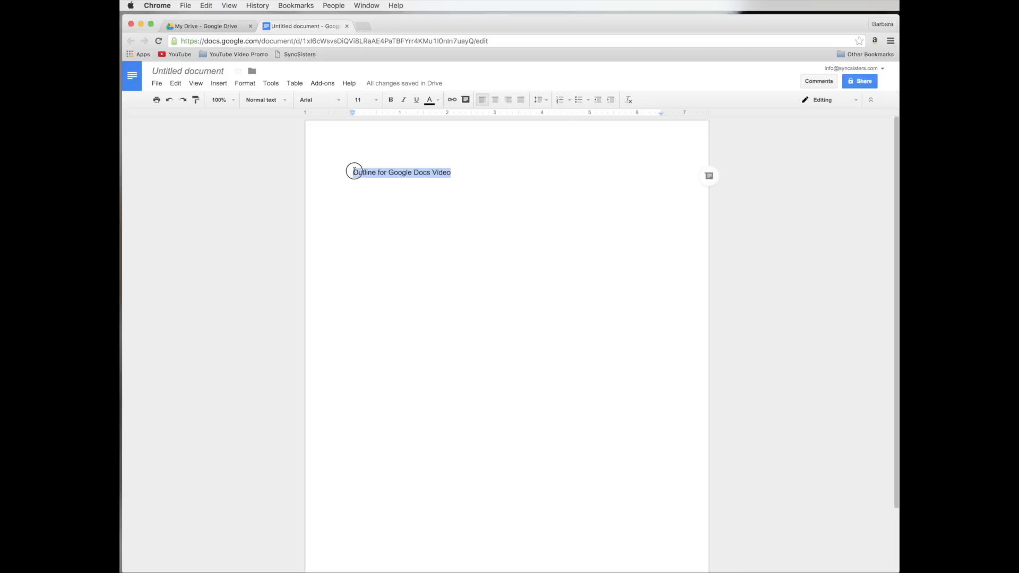
{"action": "left_click", "coordinate": [276, 100]}
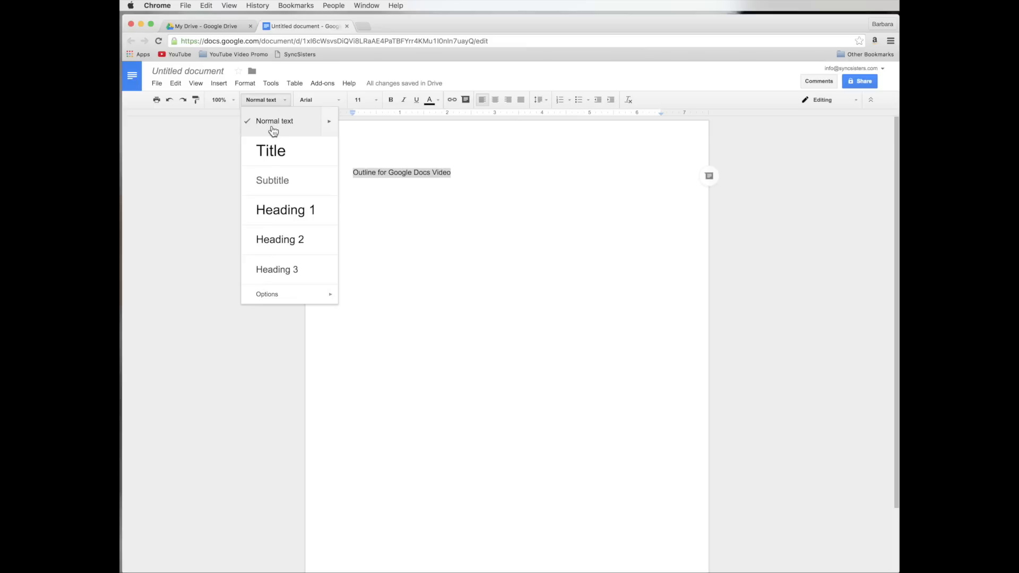
{"action": "left_click", "coordinate": [267, 159]}
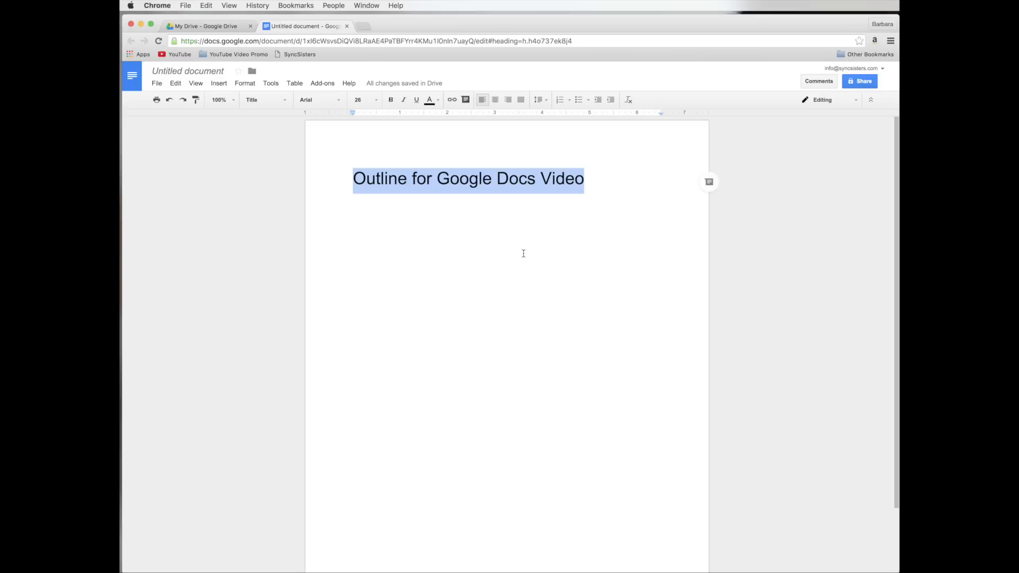
Set the title line's font to Impact and its size to 18.
{"action": "left_click", "coordinate": [551, 178]}
{"action": "left_click", "coordinate": [580, 180]}
{"action": "left_click_drag", "start_coordinate": [581, 180], "coordinate": [352, 171]}
{"action": "left_click", "coordinate": [339, 100]}
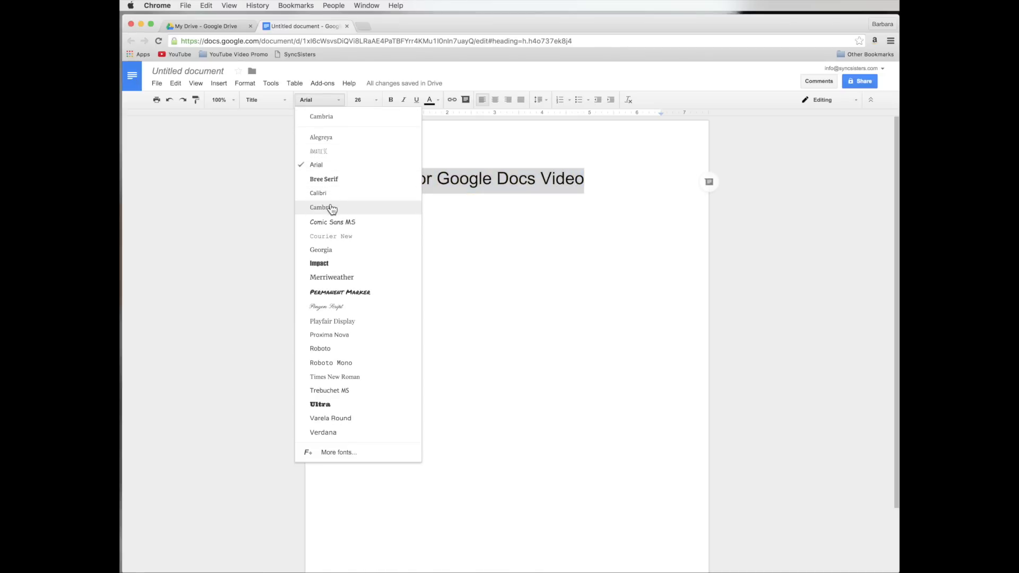
{"action": "left_click", "coordinate": [319, 264]}
{"action": "left_click", "coordinate": [374, 102]}
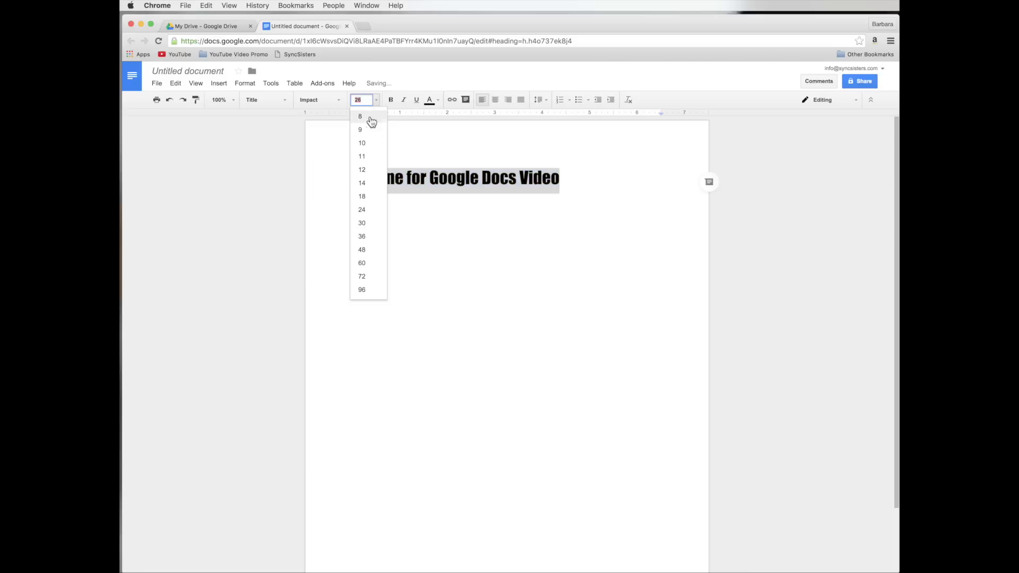
{"action": "left_click", "coordinate": [363, 198]}
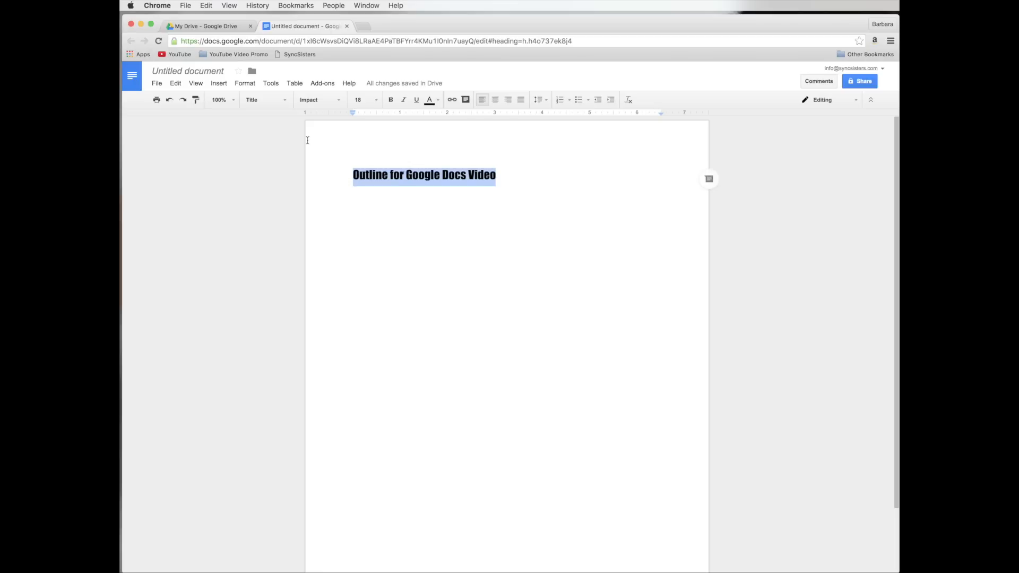
Update the Title paragraph style to match the formatting of the selected heading.
{"action": "left_click", "coordinate": [285, 101]}
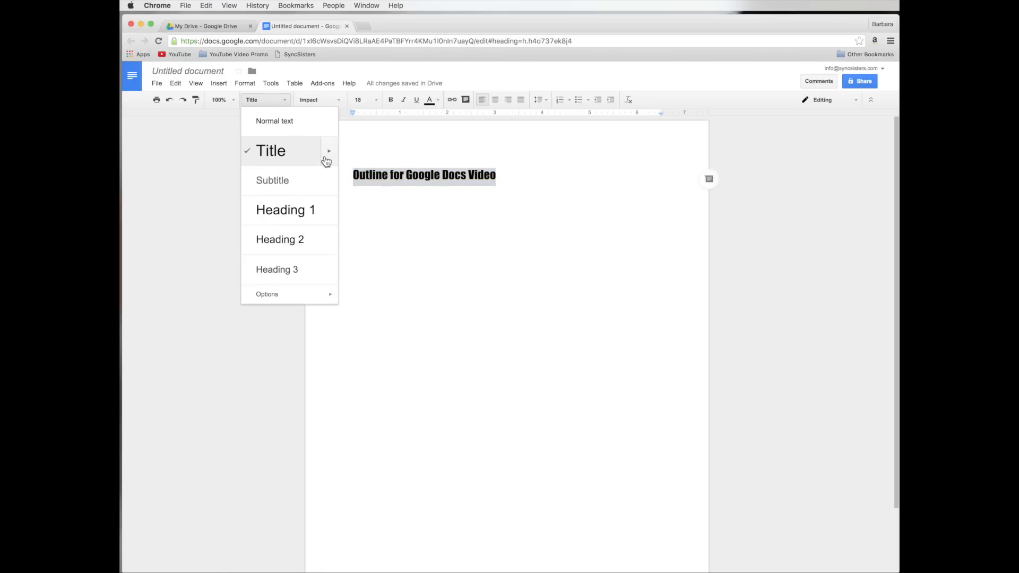
{"action": "mouse_move", "coordinate": [330, 155]}
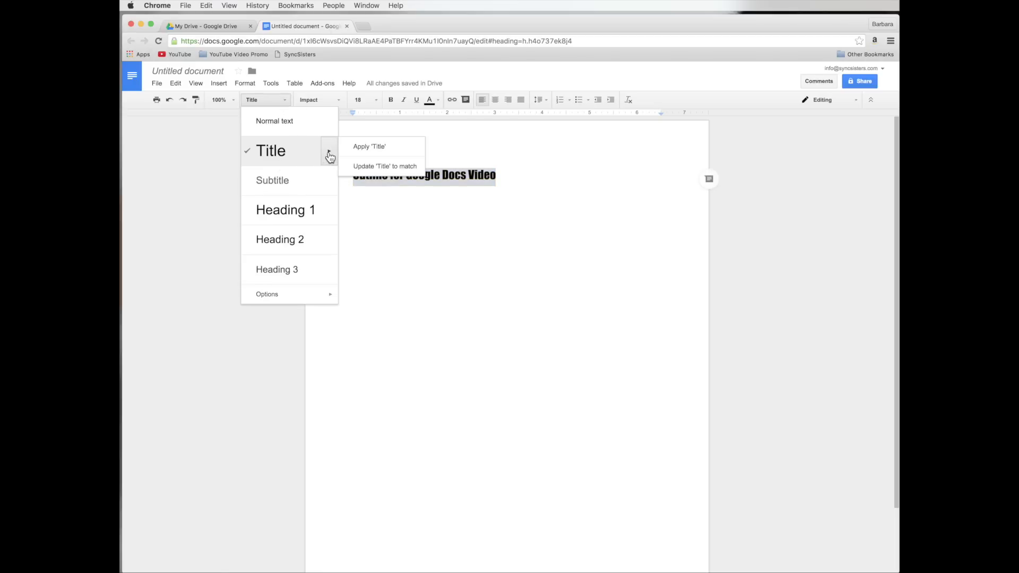
{"action": "left_click", "coordinate": [354, 167]}
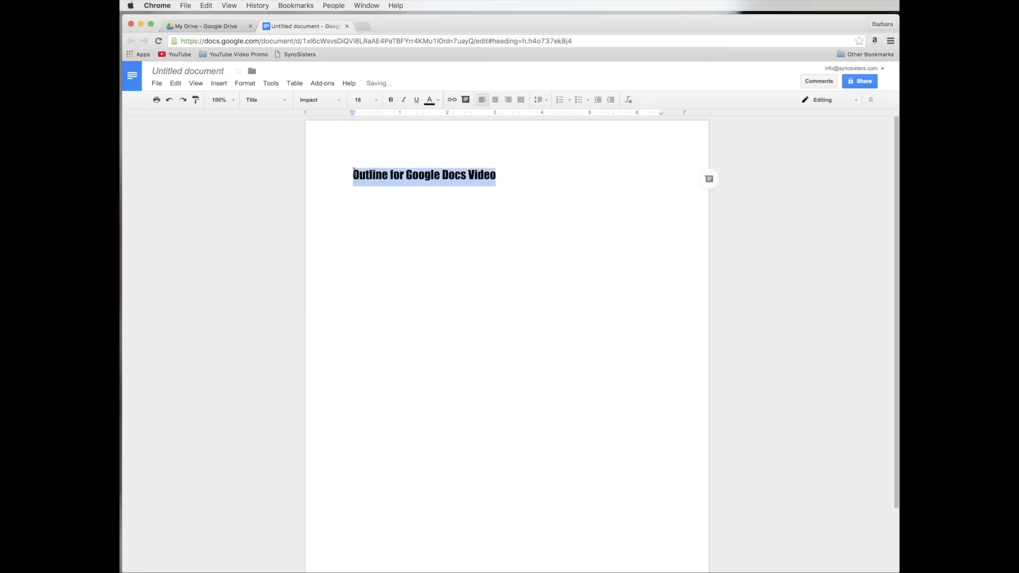
Try the Title style on a test line reading "fjkjfdkfjks" below the heading, and delete that line.
{"action": "left_click", "coordinate": [521, 168]}
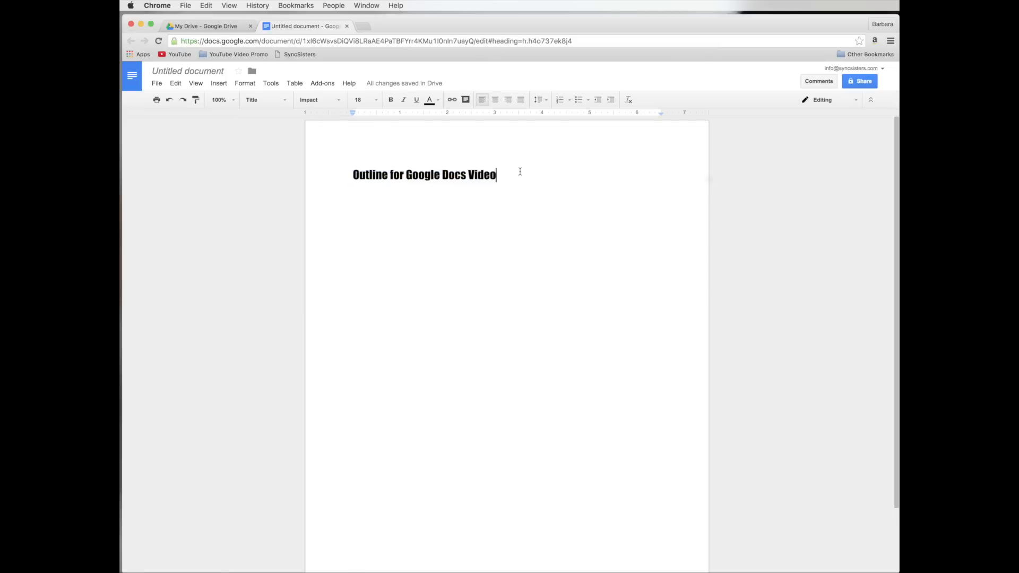
{"action": "key", "text": "Return"}
{"action": "type", "text": "fjkjfdkfjks"}
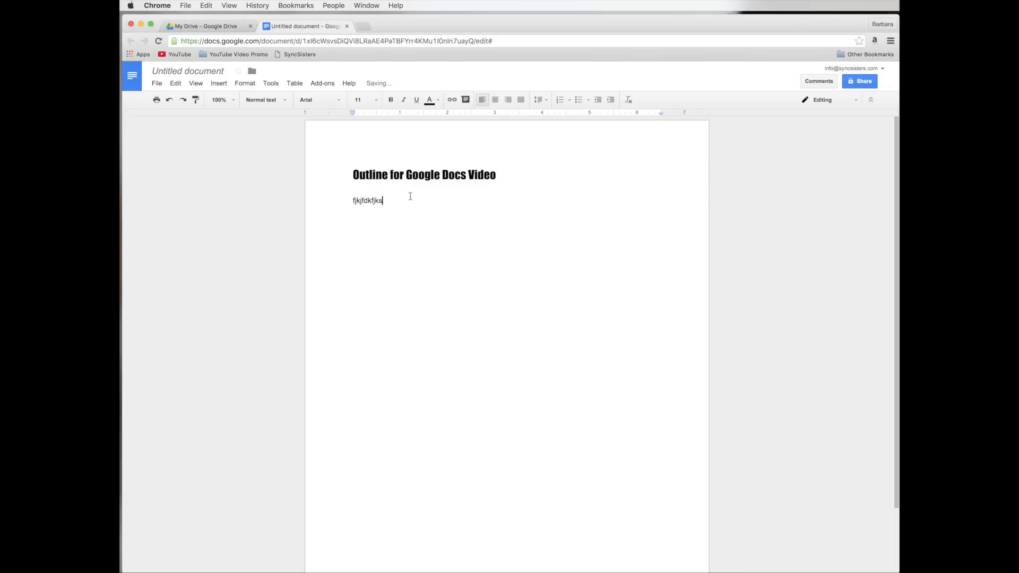
{"action": "left_click_drag", "start_coordinate": [391, 198], "coordinate": [318, 191]}
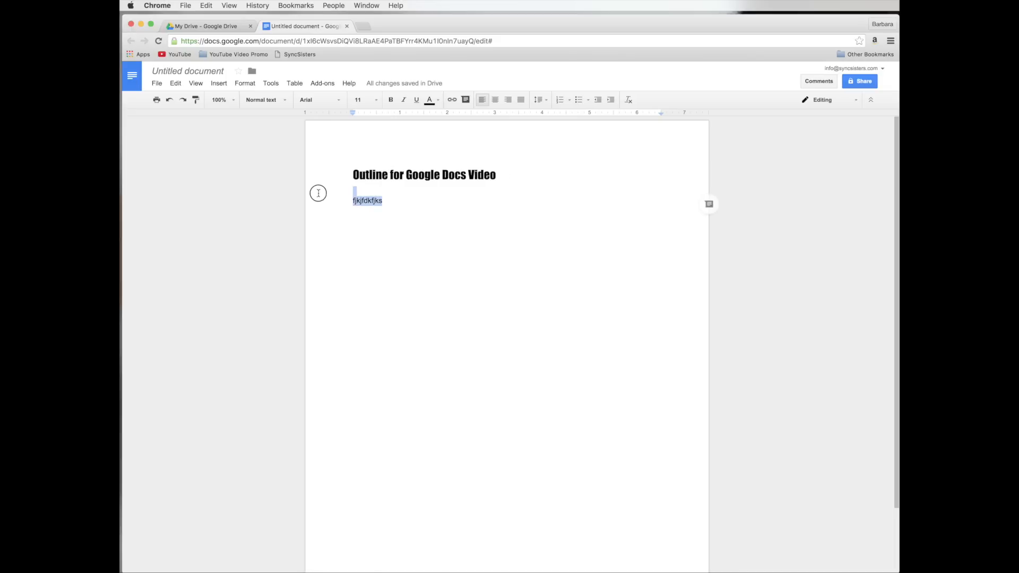
{"action": "left_click", "coordinate": [256, 105]}
{"action": "left_click", "coordinate": [257, 151]}
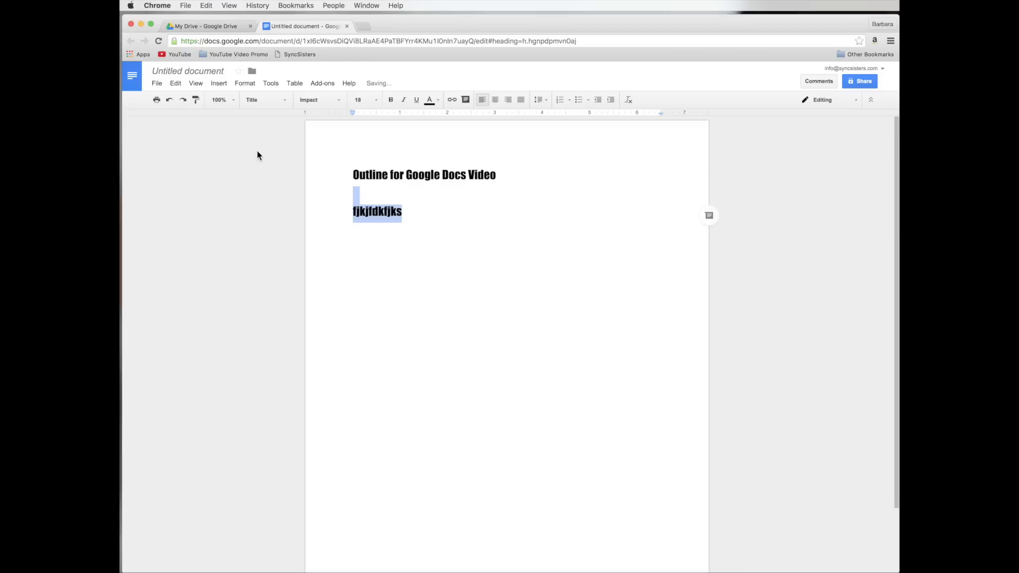
{"action": "key", "text": "BackSpace"}
{"action": "key", "text": "BackSpace"}
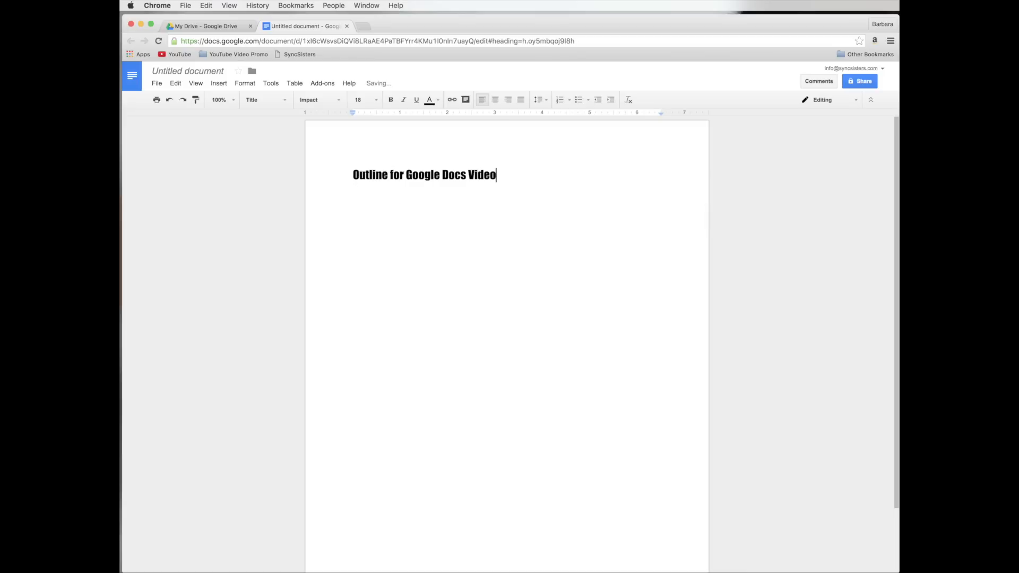
{"action": "left_click", "coordinate": [254, 100]}
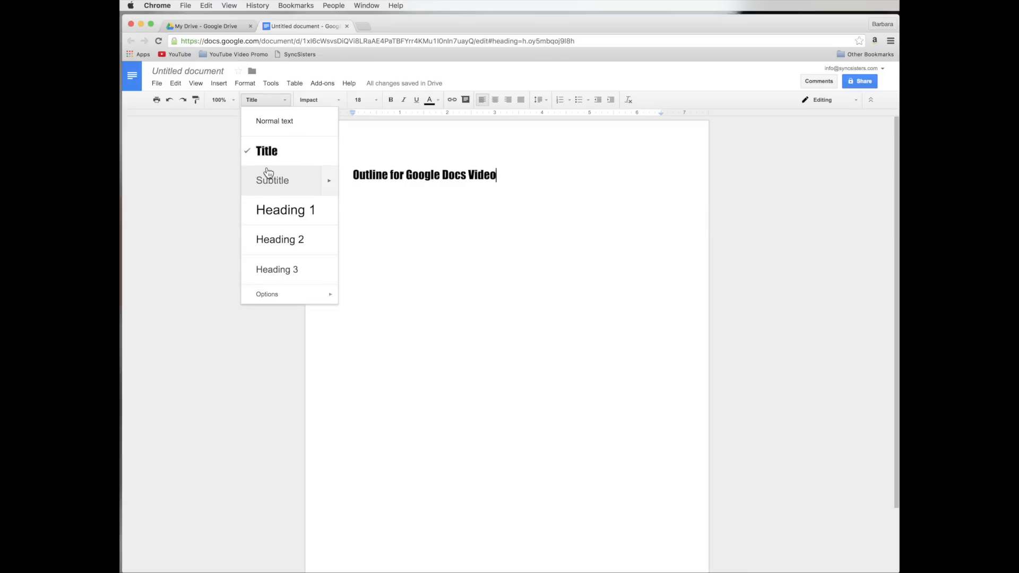
{"action": "mouse_move", "coordinate": [270, 295]}
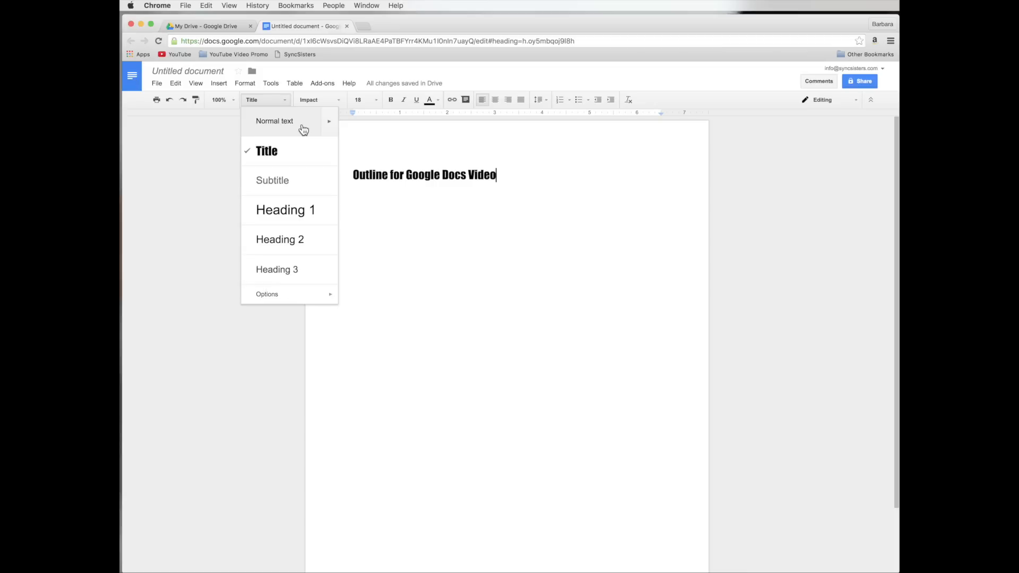
{"action": "left_click", "coordinate": [398, 142]}
{"action": "left_click_drag", "start_coordinate": [352, 175], "coordinate": [412, 175]}
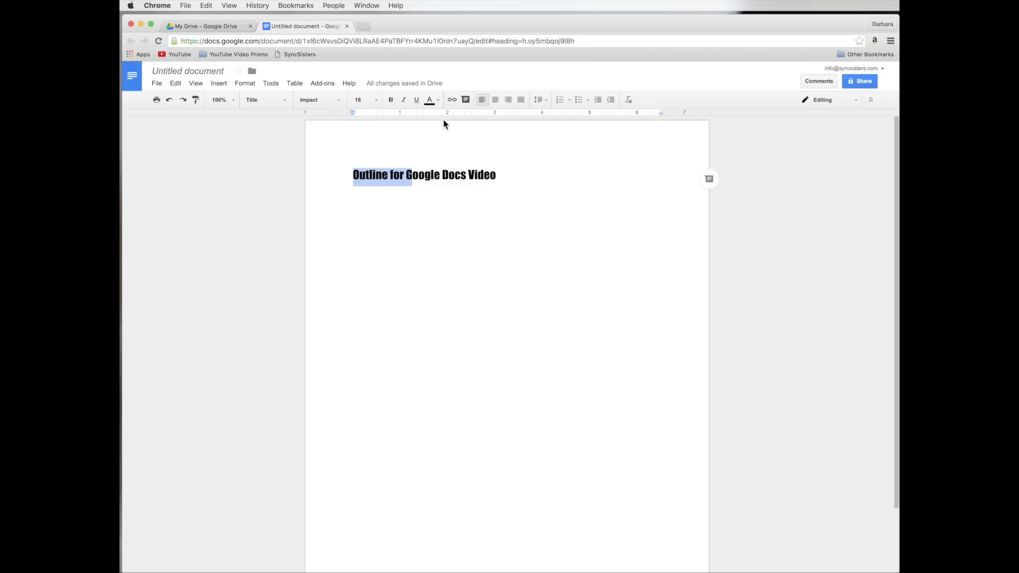
{"action": "left_click", "coordinate": [321, 100]}
{"action": "left_click", "coordinate": [265, 100]}
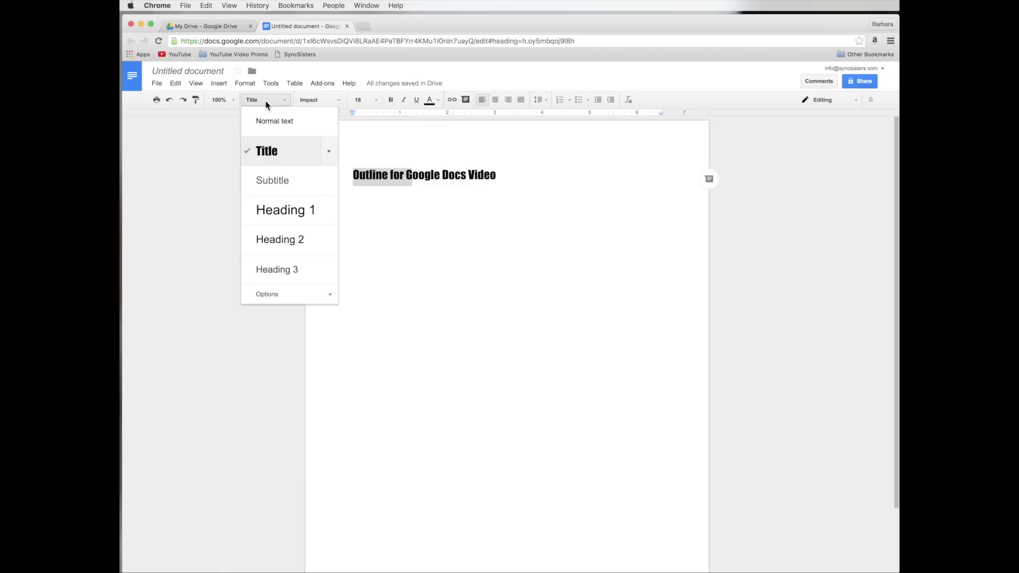
Add a new line below the heading reading "Show Google Drive".
{"action": "left_click", "coordinate": [501, 179]}
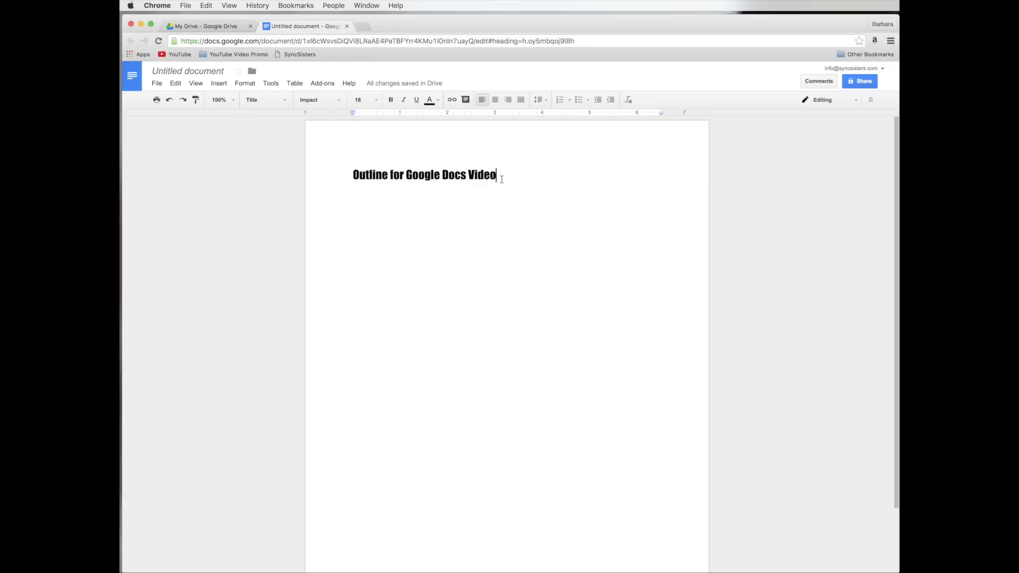
{"action": "mouse_move", "coordinate": [501, 178]}
{"action": "left_mouse_down"}
{"action": "mouse_move", "coordinate": [357, 171]}
{"action": "mouse_move", "coordinate": [507, 178]}
{"action": "left_mouse_up"}
{"action": "key", "text": "Return"}
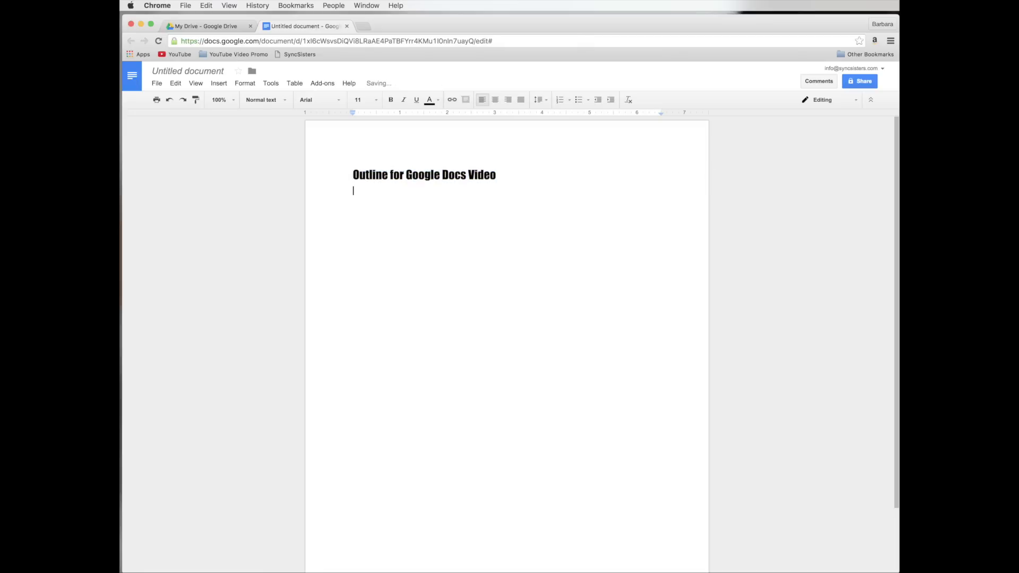
{"action": "type", "text": "Show h"}
{"action": "key", "text": "BackSpace"}
{"action": "type", "text": "Google Drive"}
Add a second body line reading "Talk about Google Doc basics".
{"action": "key", "text": "Return"}
{"action": "type", "text": "Ta;l"}
{"action": "key", "text": "BackSpace"}
{"action": "key", "text": "BackSpace"}
{"action": "type", "text": "lk about Google Doc basisc"}
{"action": "key", "text": "BackSpace"}
{"action": "key", "text": "BackSpace"}
{"action": "key", "text": "BackSpace"}
{"action": "type", "text": "isc"}
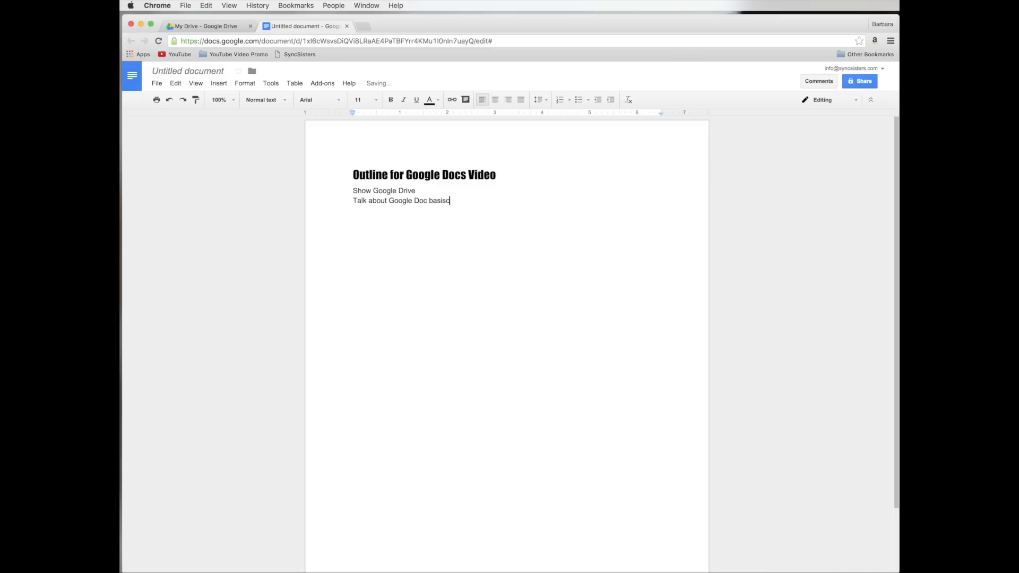
{"action": "key", "text": "BackSpace"}
{"action": "key", "text": "BackSpace"}
{"action": "type", "text": "cs"}
Try center and right alignment on the two lines below the heading, and settle on justified alignment.
{"action": "left_click_drag", "start_coordinate": [451, 203], "coordinate": [349, 193]}
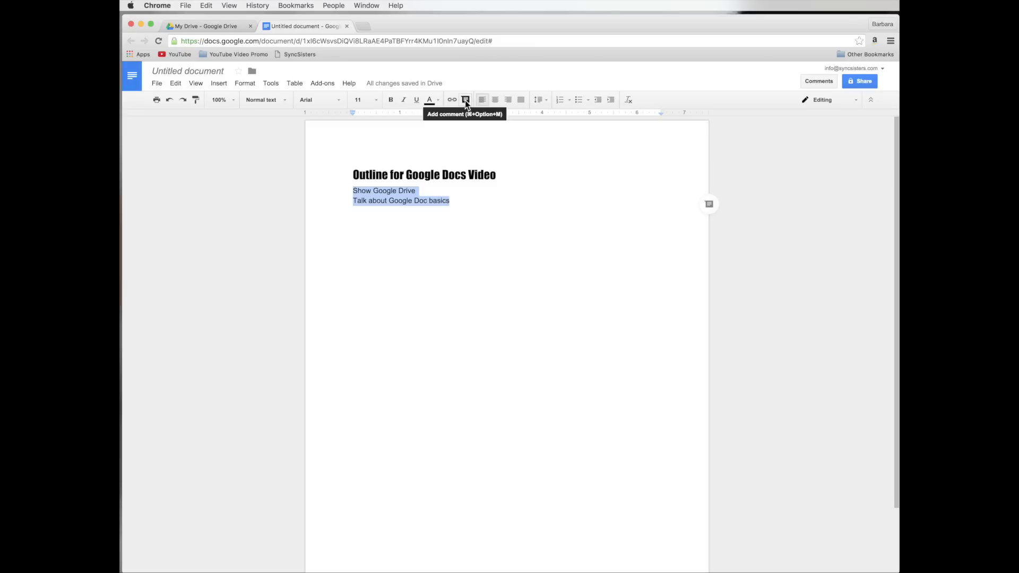
{"action": "left_click", "coordinate": [494, 101]}
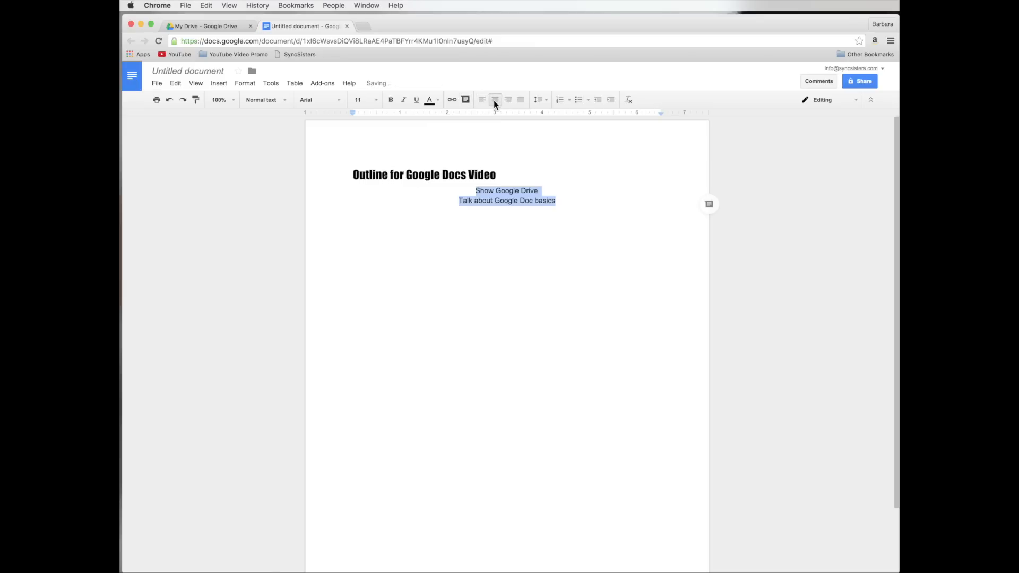
{"action": "left_click", "coordinate": [509, 100]}
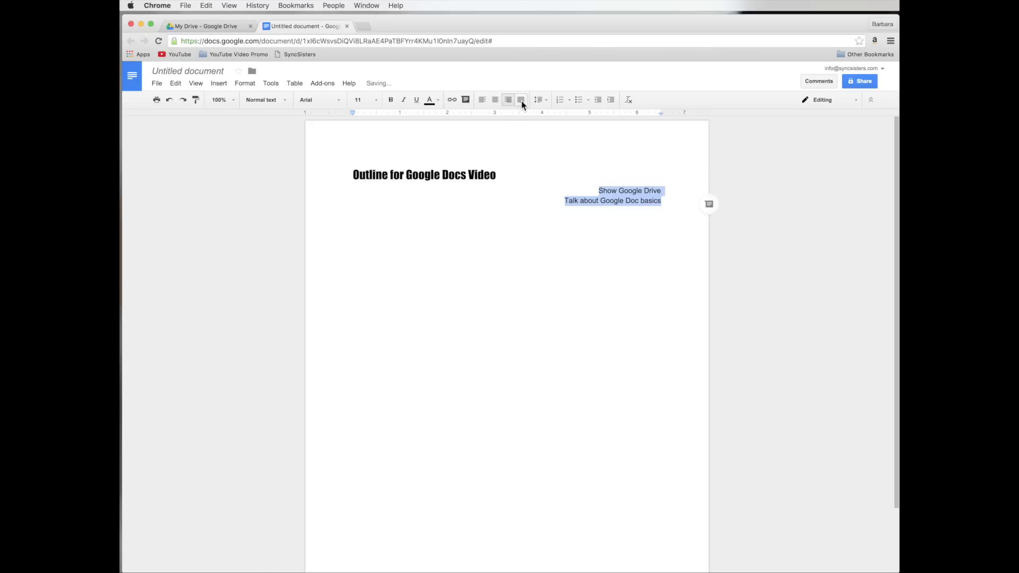
{"action": "left_click", "coordinate": [521, 101]}
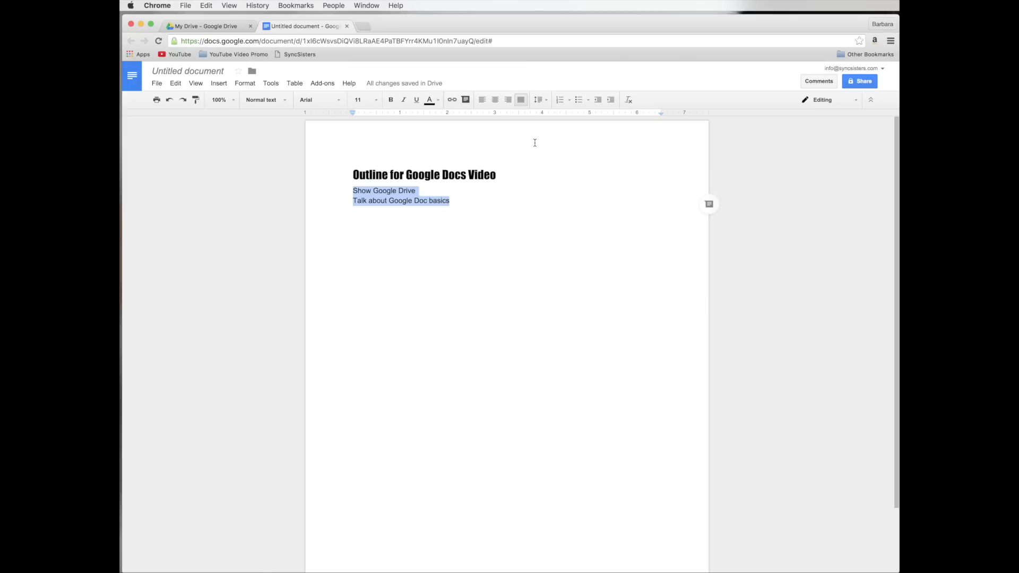
Try double and 1.5 line spacing on the two body lines, and settle on single spacing.
{"action": "left_click", "coordinate": [546, 100]}
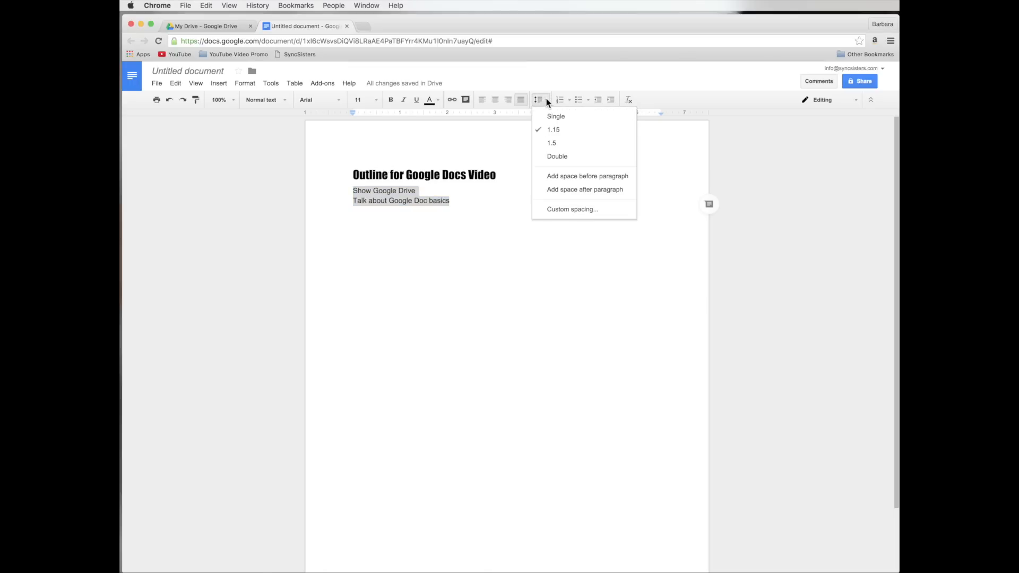
{"action": "left_click", "coordinate": [559, 155]}
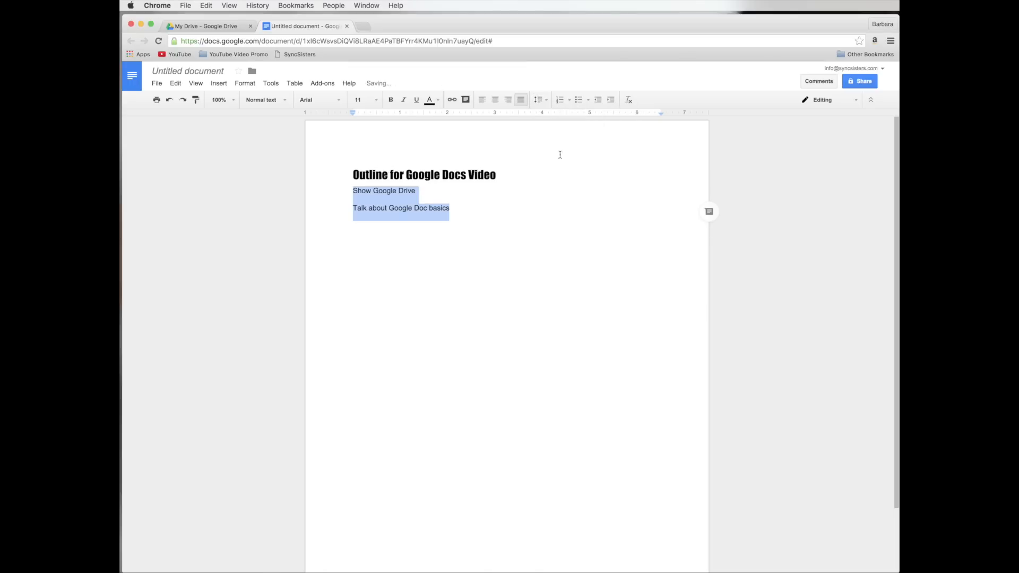
{"action": "left_click", "coordinate": [541, 99]}
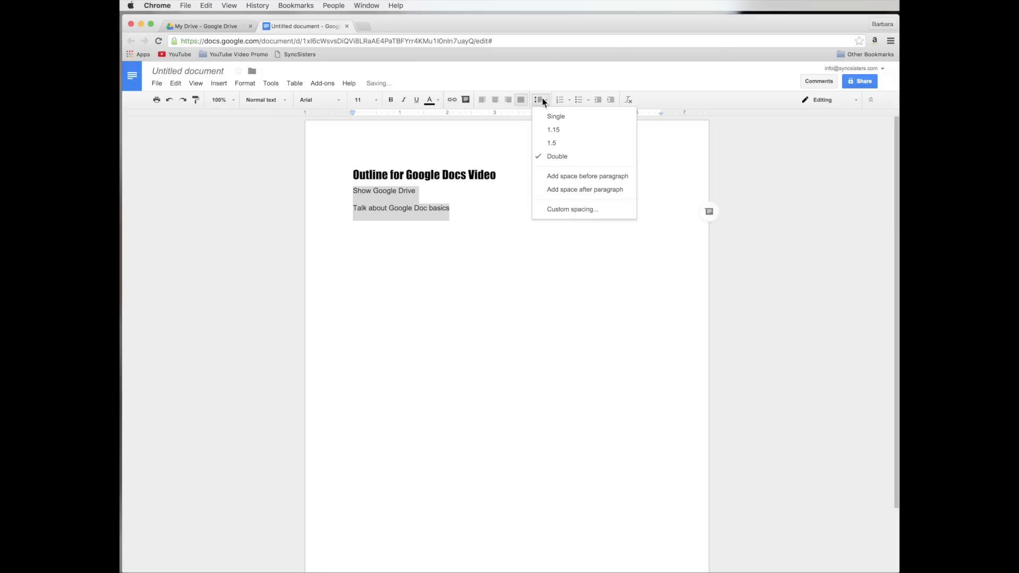
{"action": "left_click", "coordinate": [545, 143]}
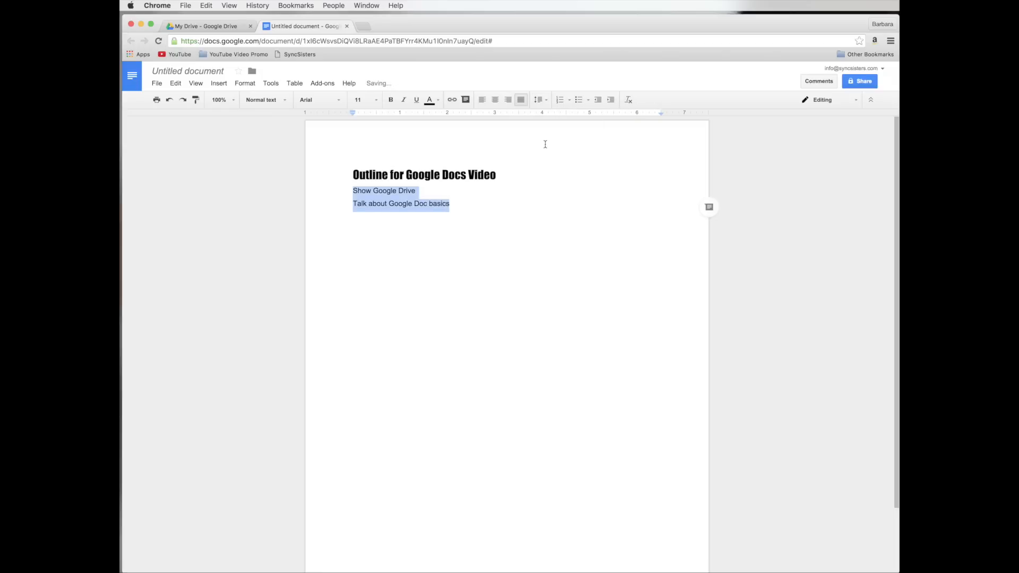
{"action": "left_click", "coordinate": [540, 99]}
{"action": "left_click", "coordinate": [541, 116]}
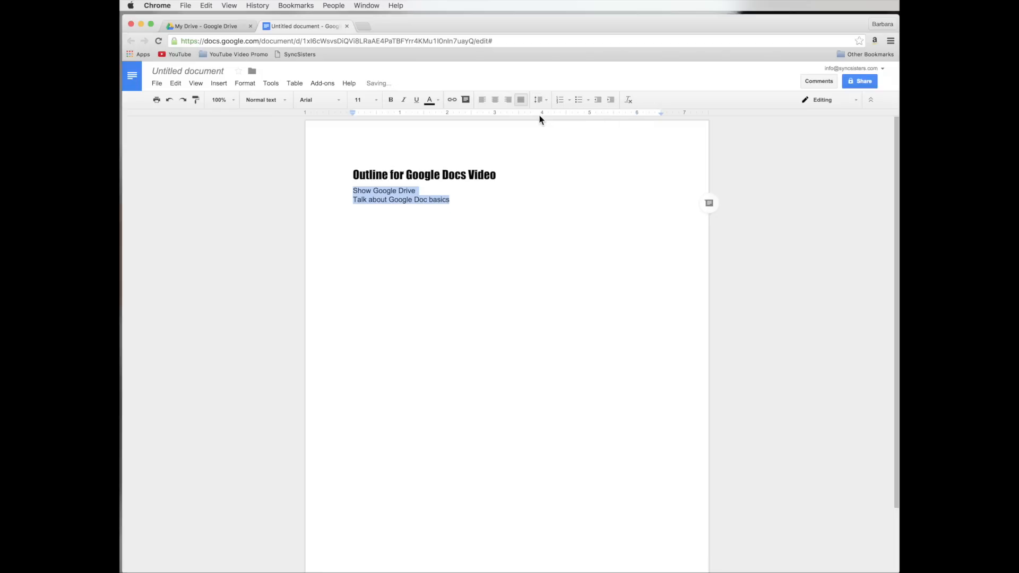
Try the numbered (1, 2) list style and the lettered (A, B) list style on the two body lines.
{"action": "left_click", "coordinate": [567, 100]}
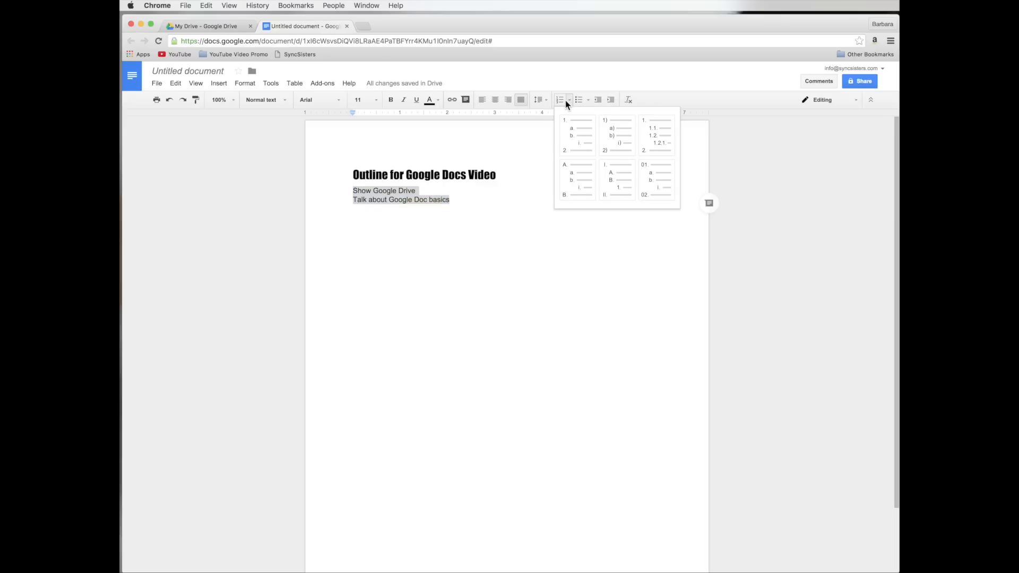
{"action": "left_click", "coordinate": [572, 134]}
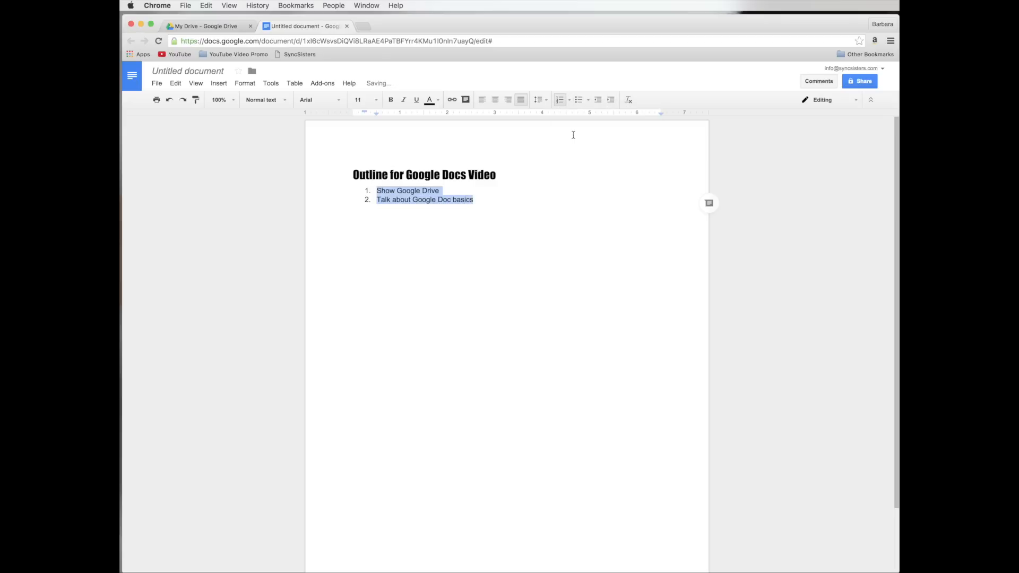
{"action": "left_click", "coordinate": [561, 103]}
{"action": "left_click", "coordinate": [569, 100]}
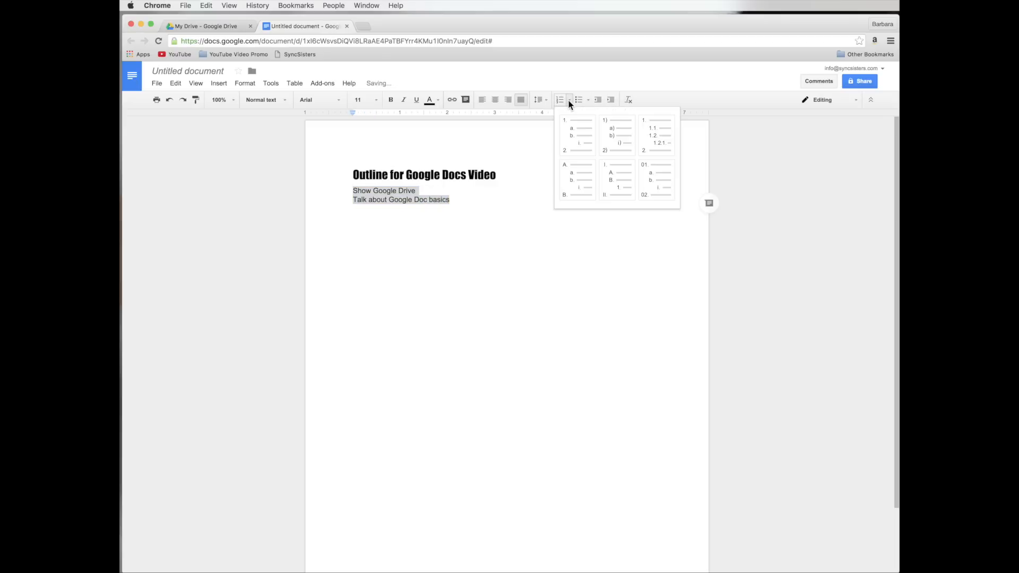
{"action": "left_click", "coordinate": [581, 189]}
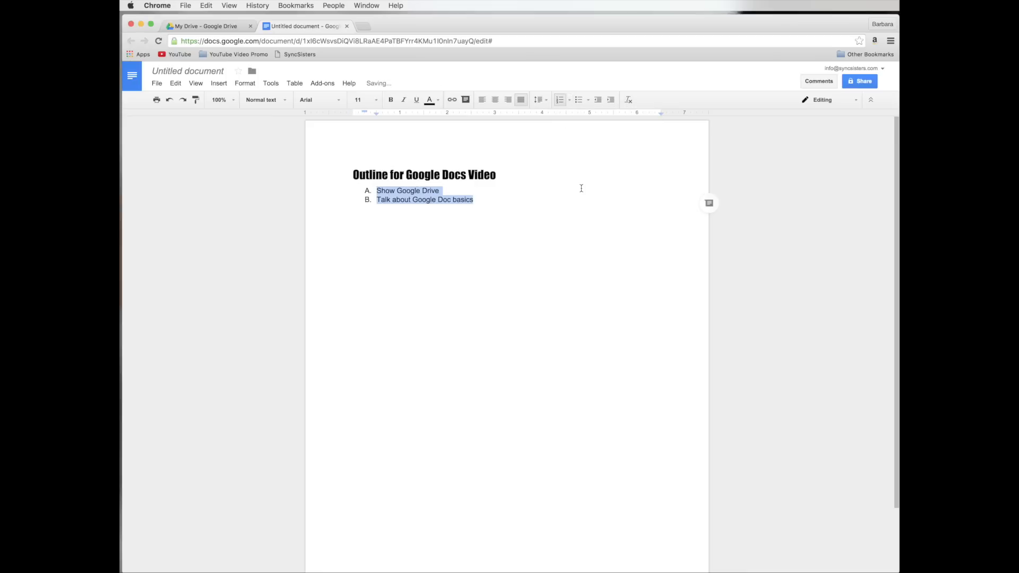
Try a plain bulleted list on the two body lines, and switch it to the Roman numeral list style.
{"action": "left_click", "coordinate": [579, 101]}
{"action": "left_click", "coordinate": [569, 100]}
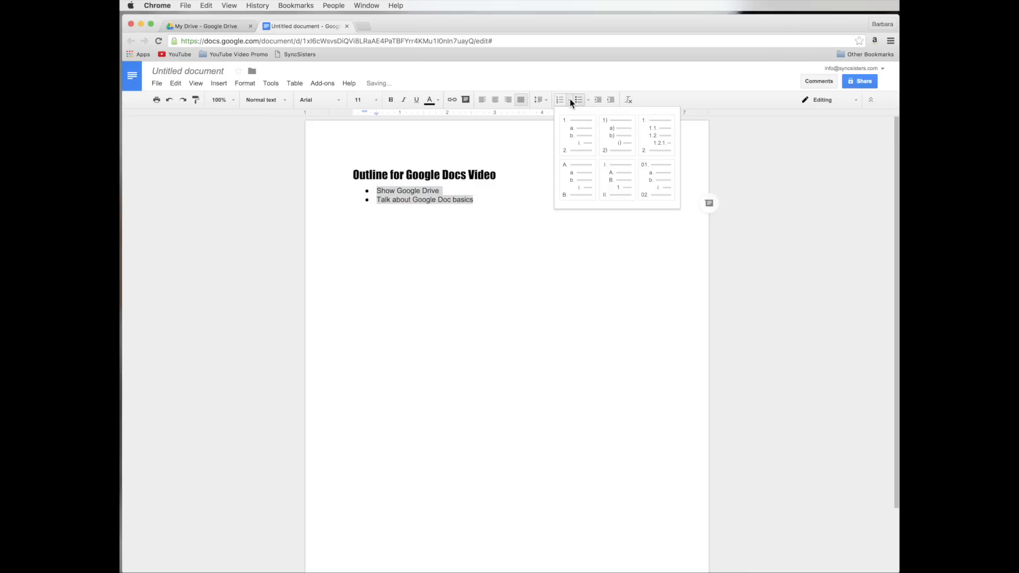
{"action": "left_click", "coordinate": [608, 181]}
{"action": "left_click", "coordinate": [608, 179]}
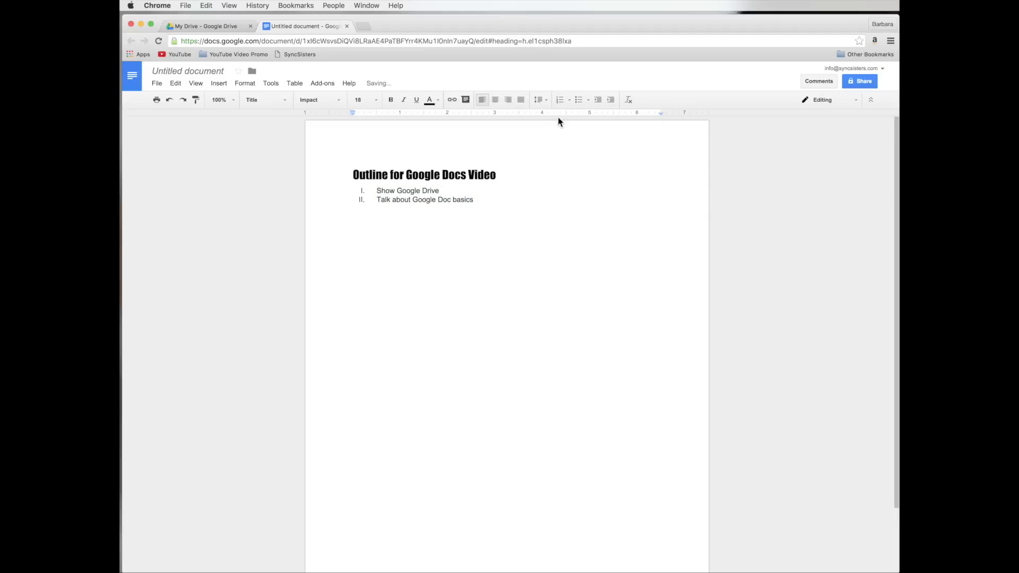
Try the diamond bullet style on the heading line and undo it.
{"action": "left_click", "coordinate": [587, 100]}
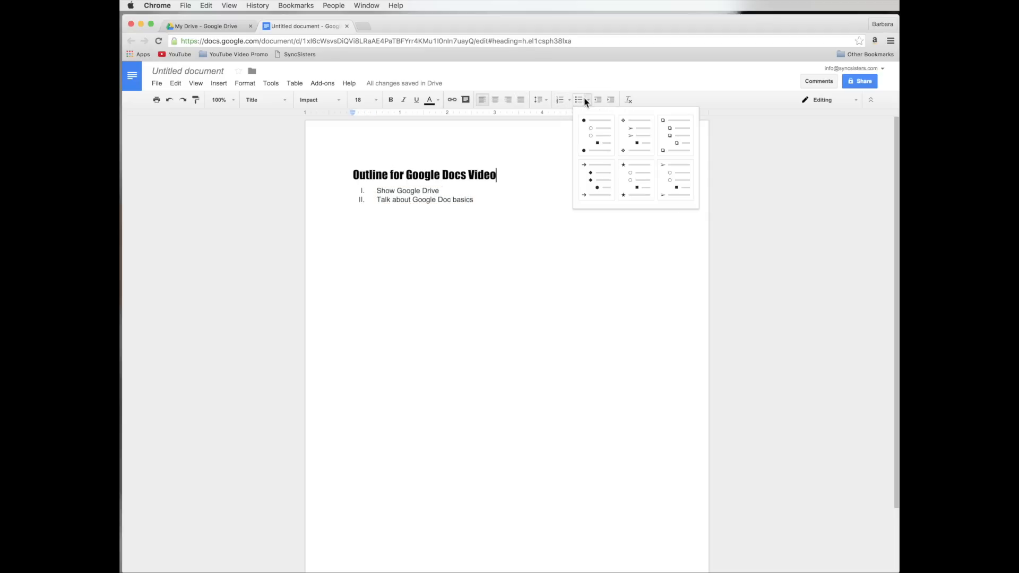
{"action": "left_click", "coordinate": [628, 139]}
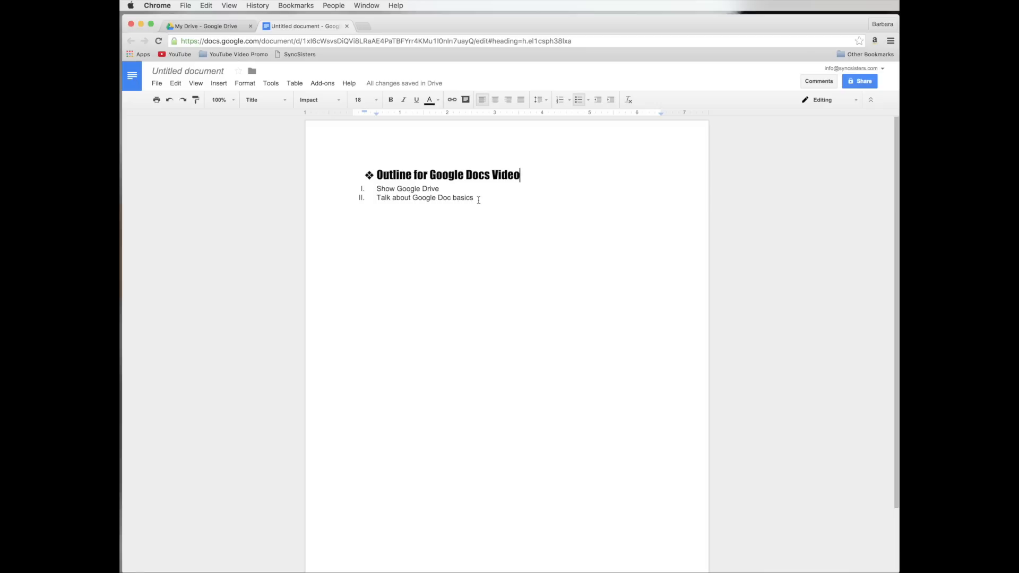
{"action": "key", "text": "cmd+z"}
Convert the two Roman-numbered lines to round bullets, and switch them to the star bullet style.
{"action": "left_click_drag", "start_coordinate": [479, 200], "coordinate": [353, 195]}
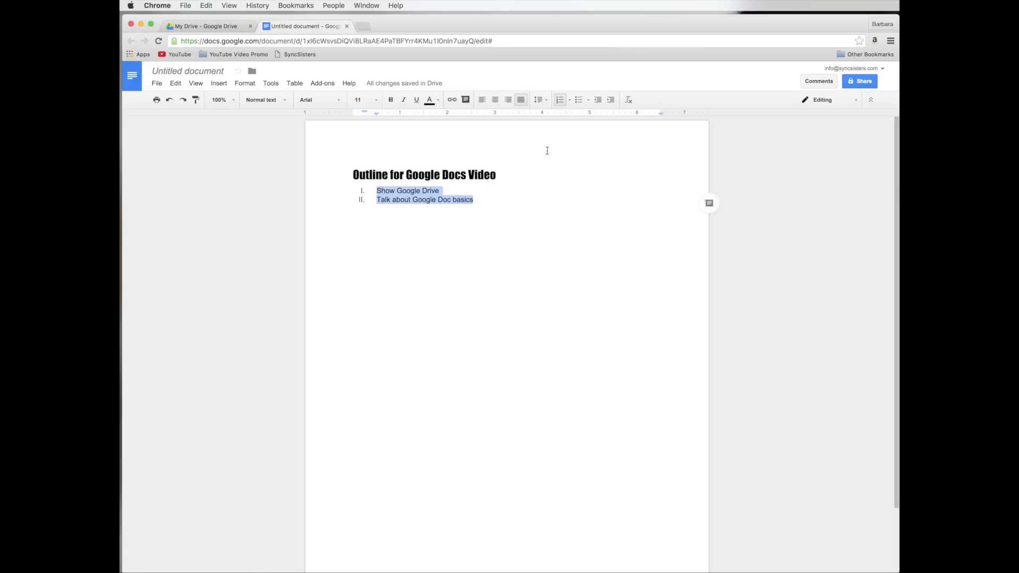
{"action": "left_click", "coordinate": [590, 100]}
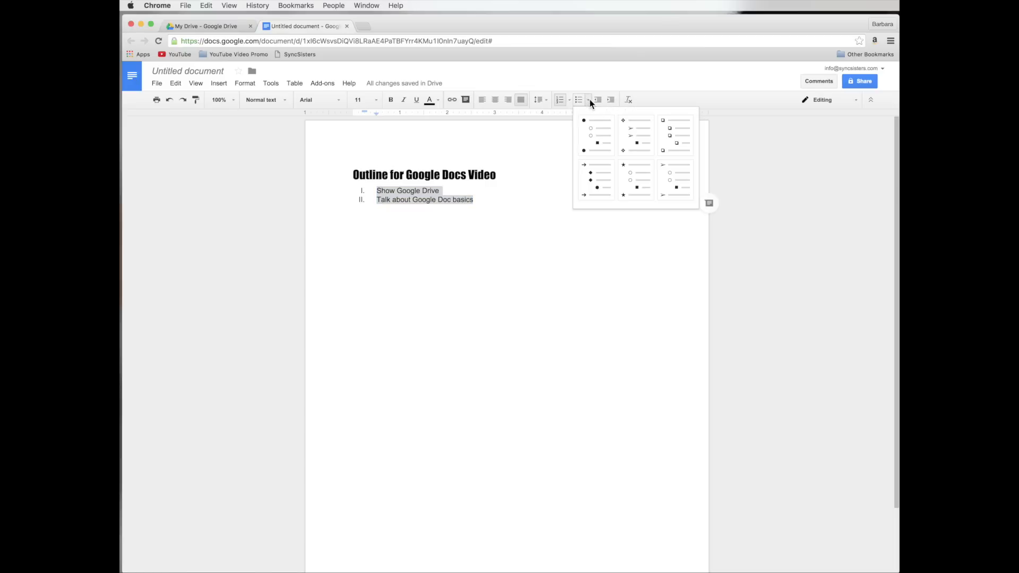
{"action": "left_click", "coordinate": [593, 134]}
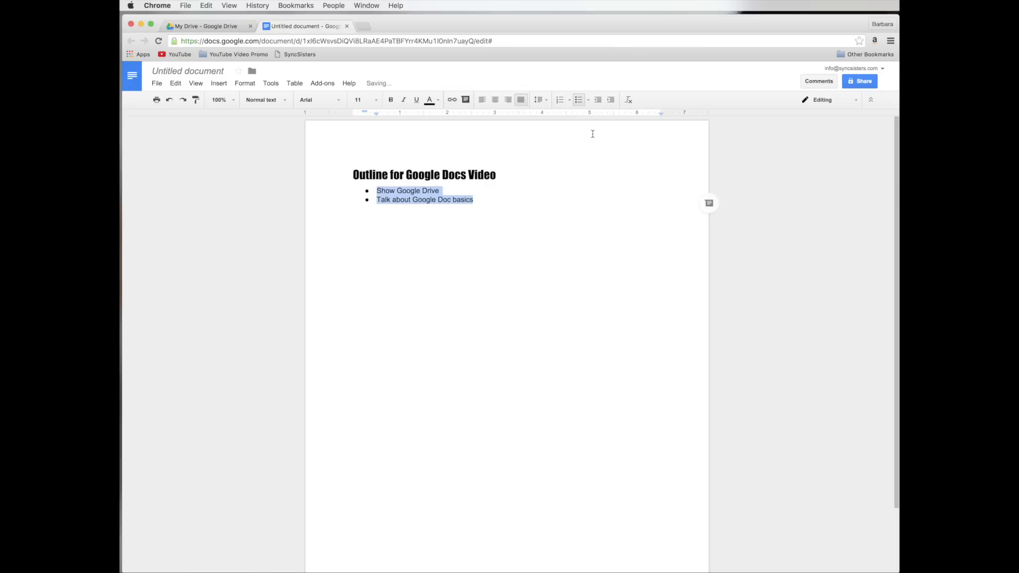
{"action": "left_click", "coordinate": [587, 99]}
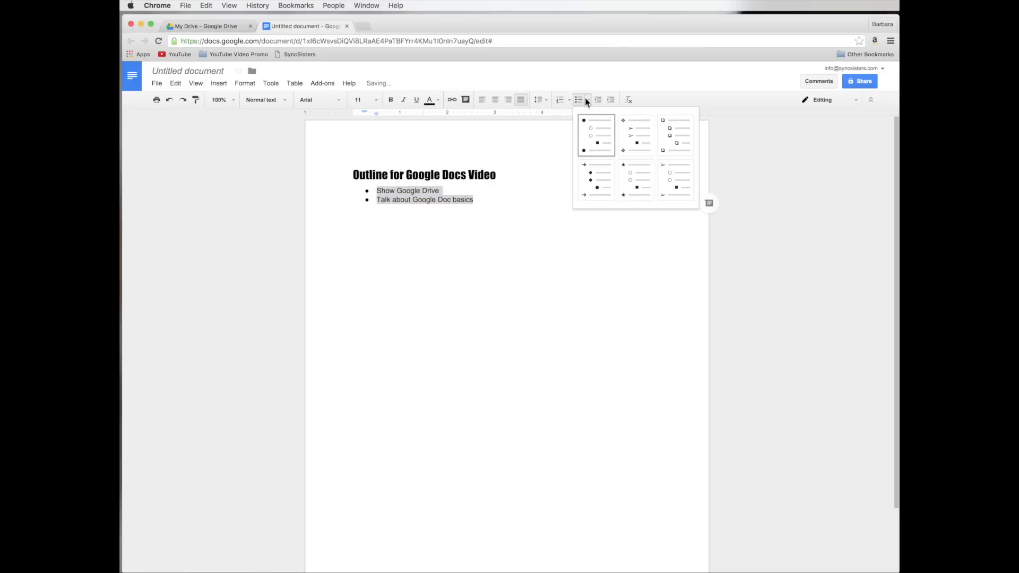
{"action": "left_click", "coordinate": [632, 177]}
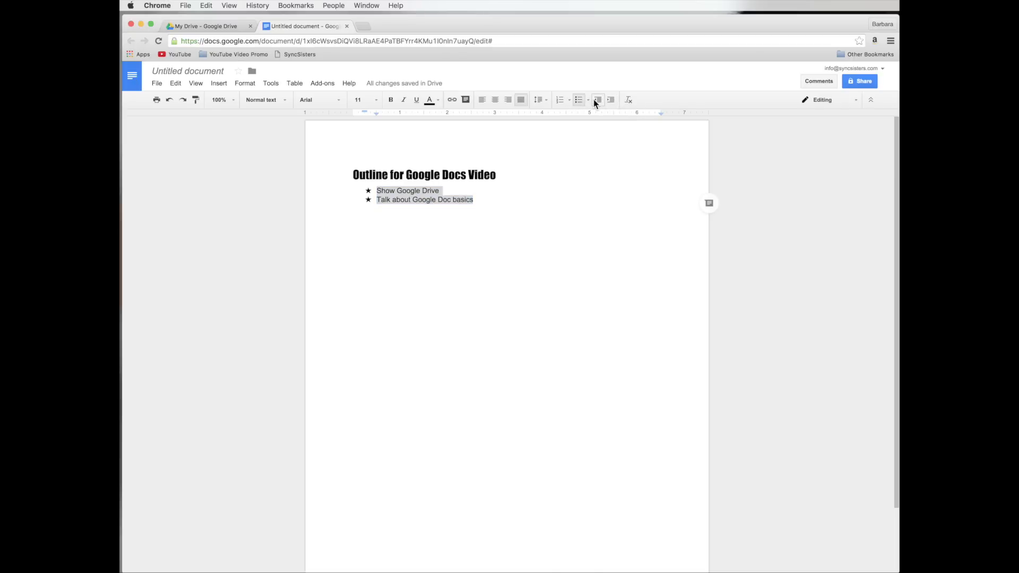
Try increasing and decreasing the indent of the starred list several times, and remove the bullets from both lines.
{"action": "left_click", "coordinate": [611, 100]}
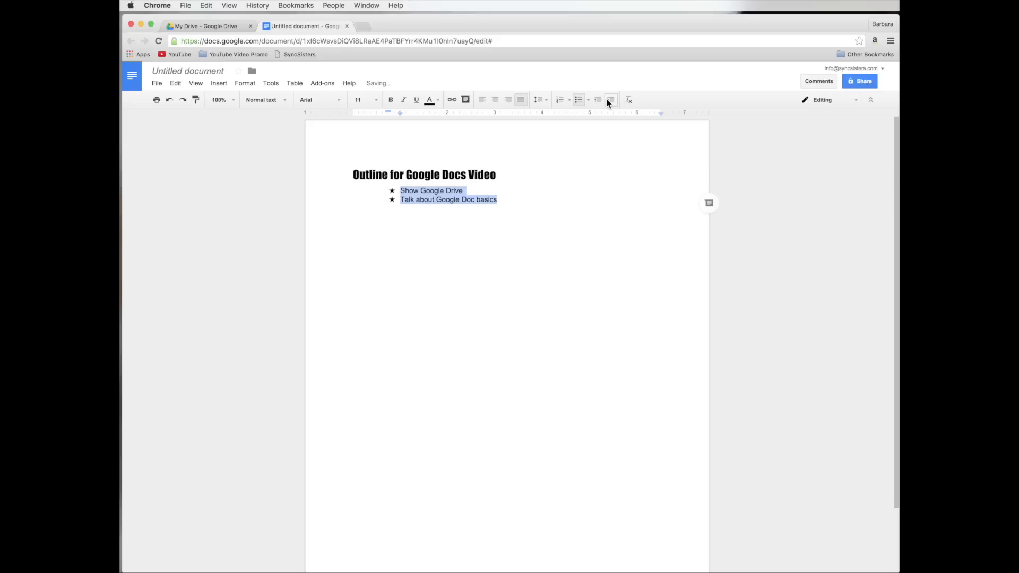
{"action": "left_click", "coordinate": [611, 100]}
{"action": "left_click", "coordinate": [610, 100]}
{"action": "left_click", "coordinate": [606, 100]}
{"action": "left_click", "coordinate": [600, 100]}
{"action": "left_click", "coordinate": [600, 99]}
{"action": "left_click", "coordinate": [599, 99]}
{"action": "left_click", "coordinate": [600, 100]}
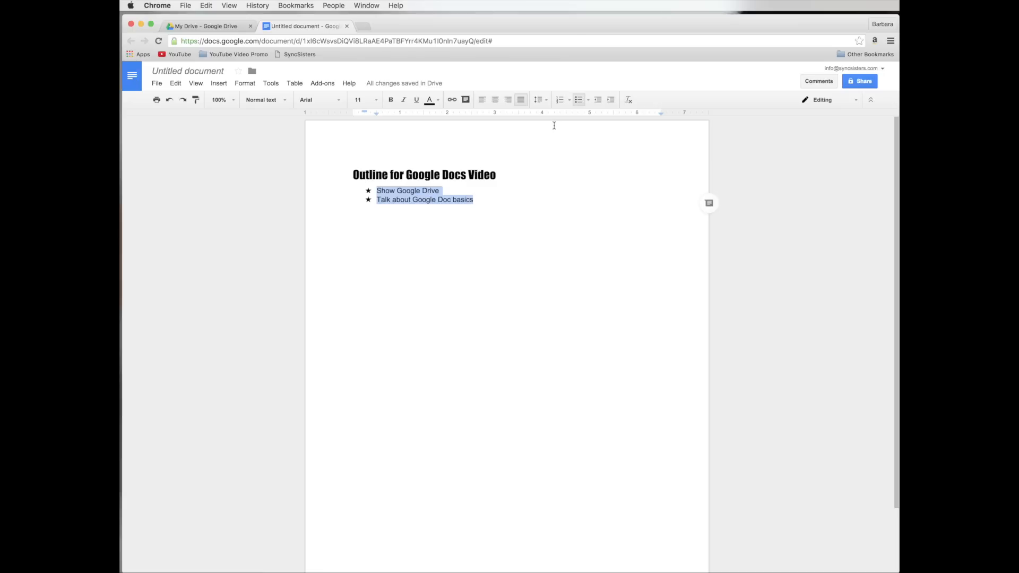
{"action": "left_click", "coordinate": [578, 100]}
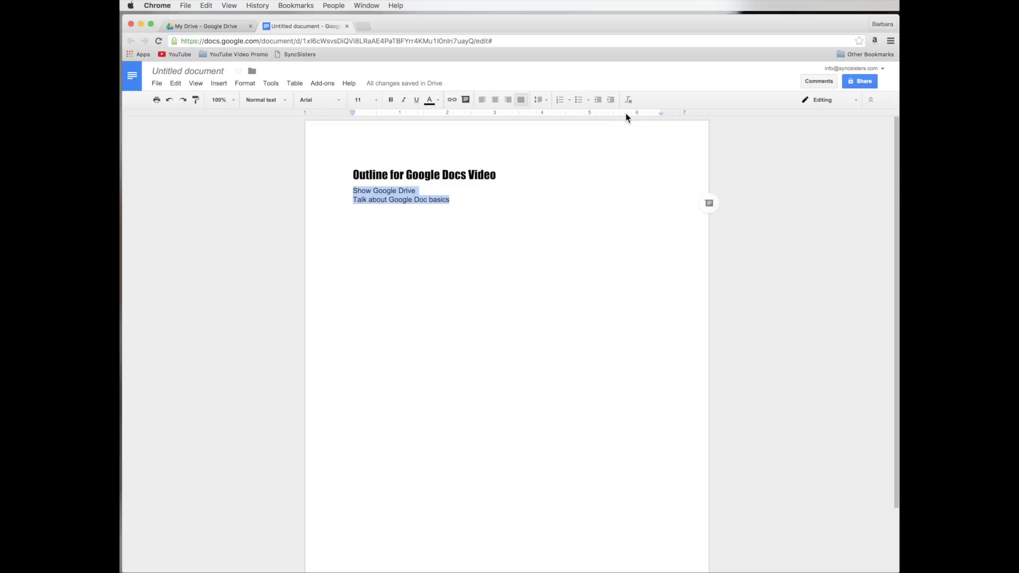
{"action": "left_click", "coordinate": [451, 199]}
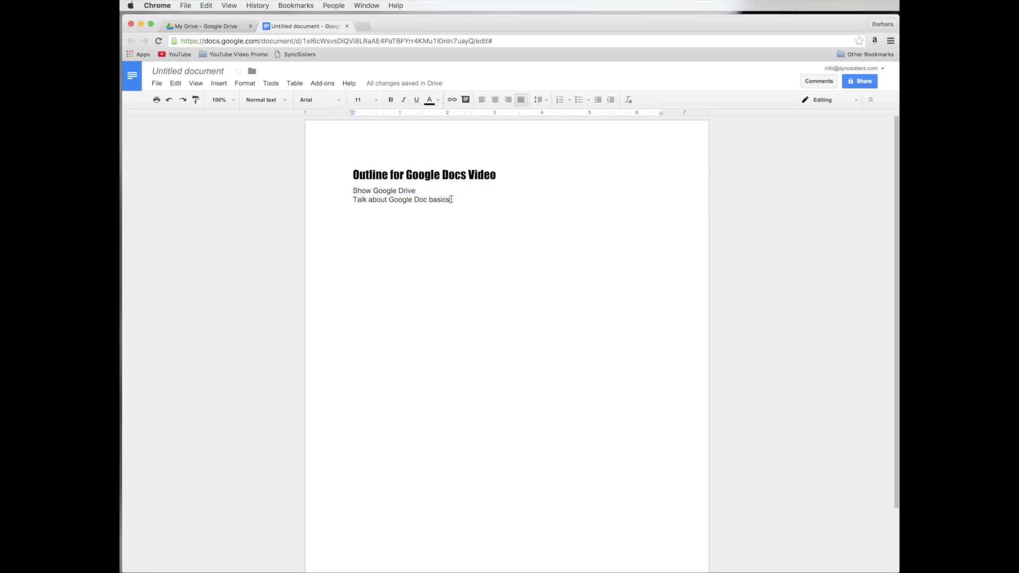
{"action": "key", "text": "Return"}
{"action": "type", "text": "Visis"}
{"action": "key", "text": "BackSpace"}
{"action": "type", "text": "t us www.syncsisters.com"}
{"action": "type", "text": "for "}
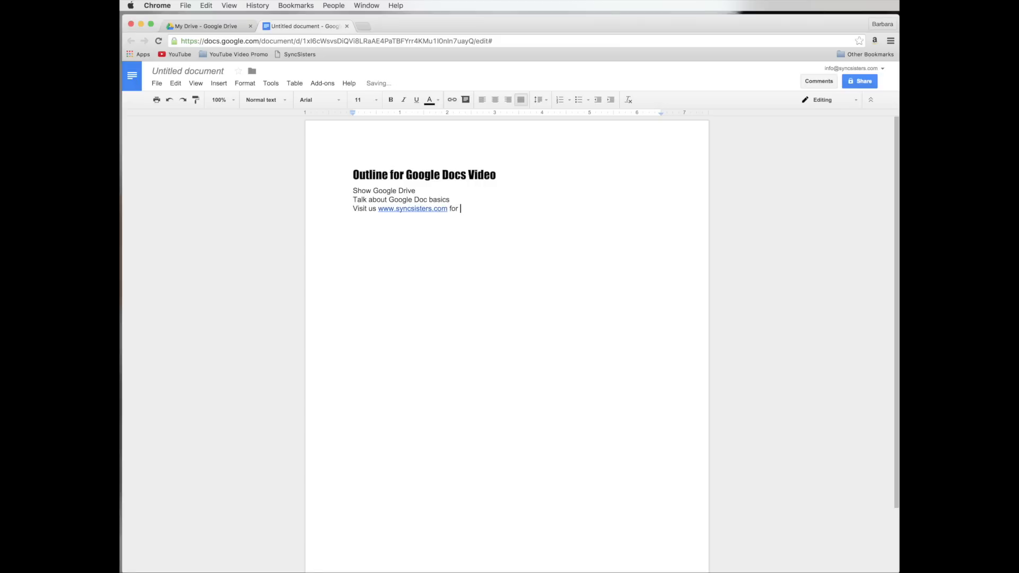
{"action": "type", "text": "more info"}
{"action": "key", "text": "Return"}
{"action": "type", "text": "www.apple.com"}
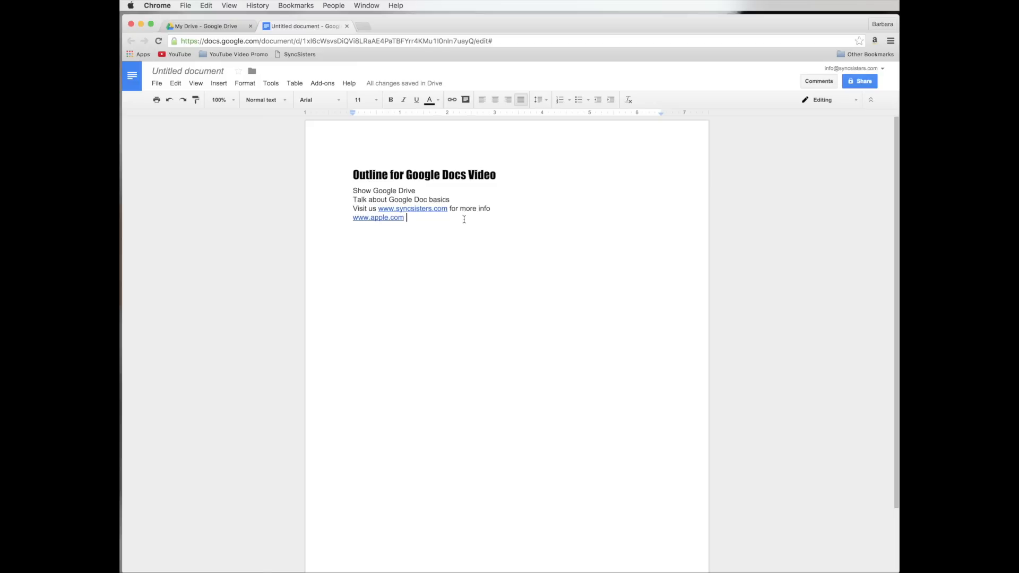
Add the line "Click here to rsvp" and link the word "rsvp" to the All About Photos RSVP (Responses) spreadsheet.
{"action": "key", "text": "Return"}
{"action": "type", "text": "Click here to rsvp"}
{"action": "left_click_drag", "start_coordinate": [396, 228], "coordinate": [409, 230]}
{"action": "left_click", "coordinate": [452, 100]}
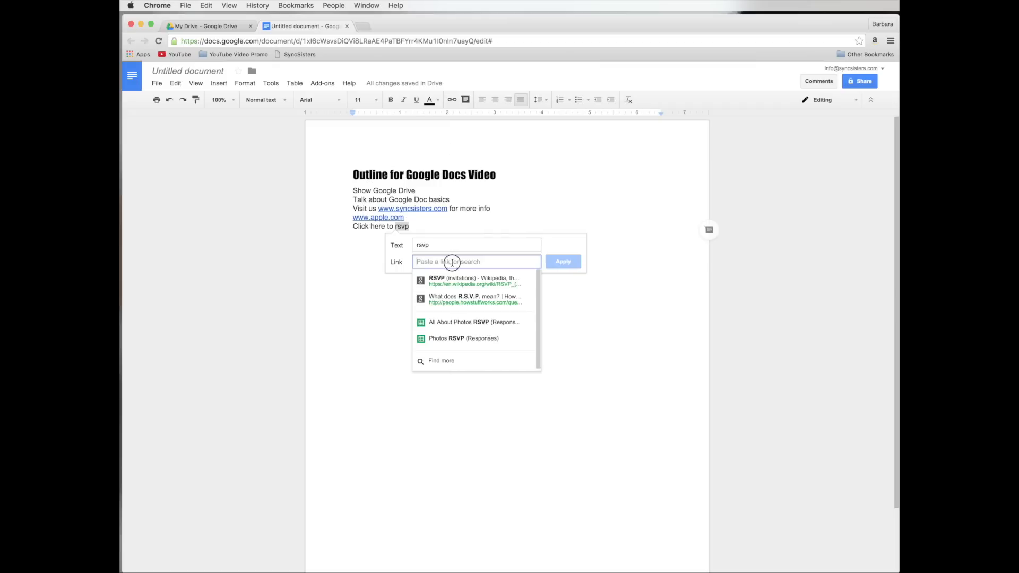
{"action": "left_click", "coordinate": [450, 319]}
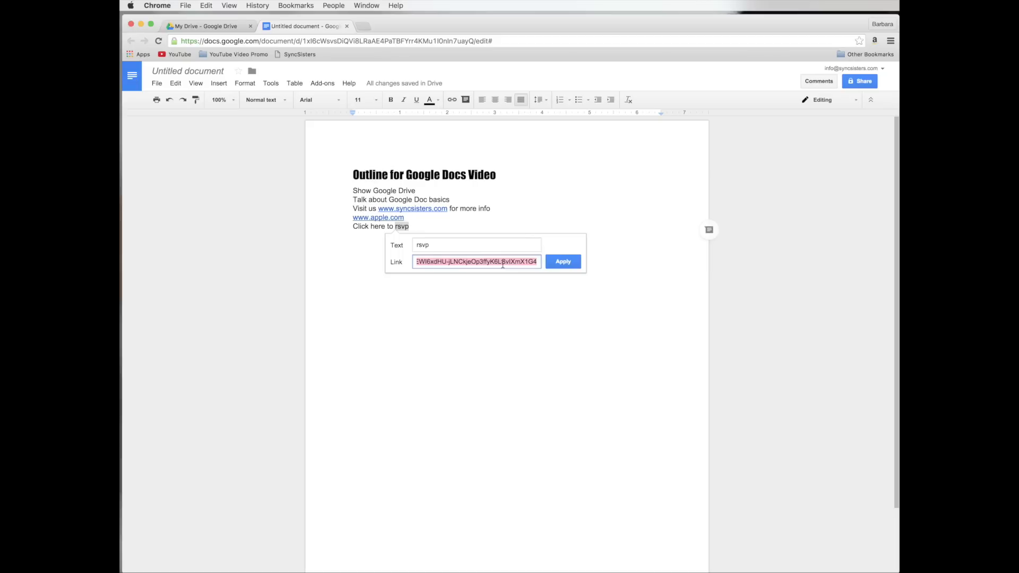
{"action": "left_click", "coordinate": [540, 262]}
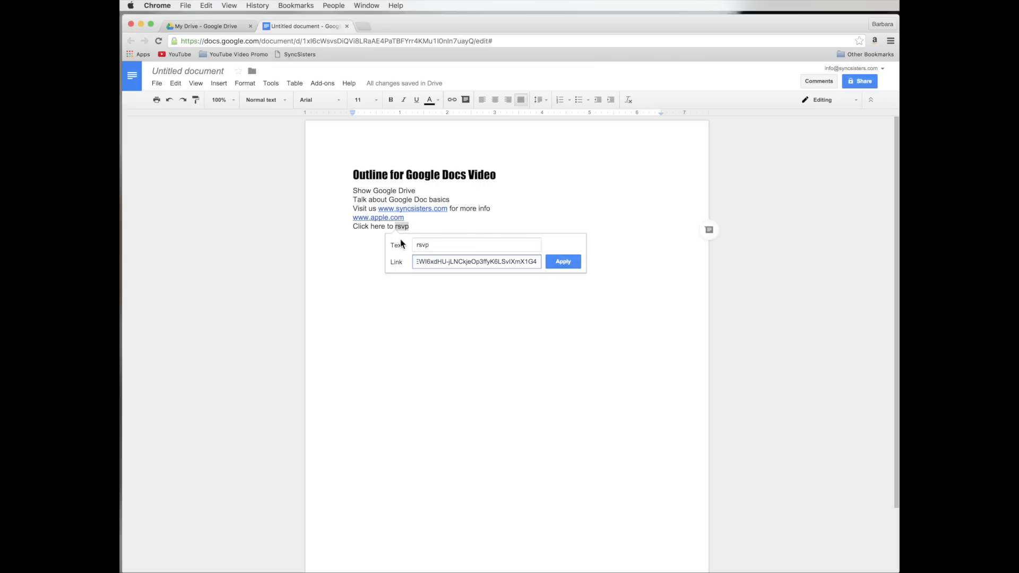
{"action": "left_click", "coordinate": [556, 268]}
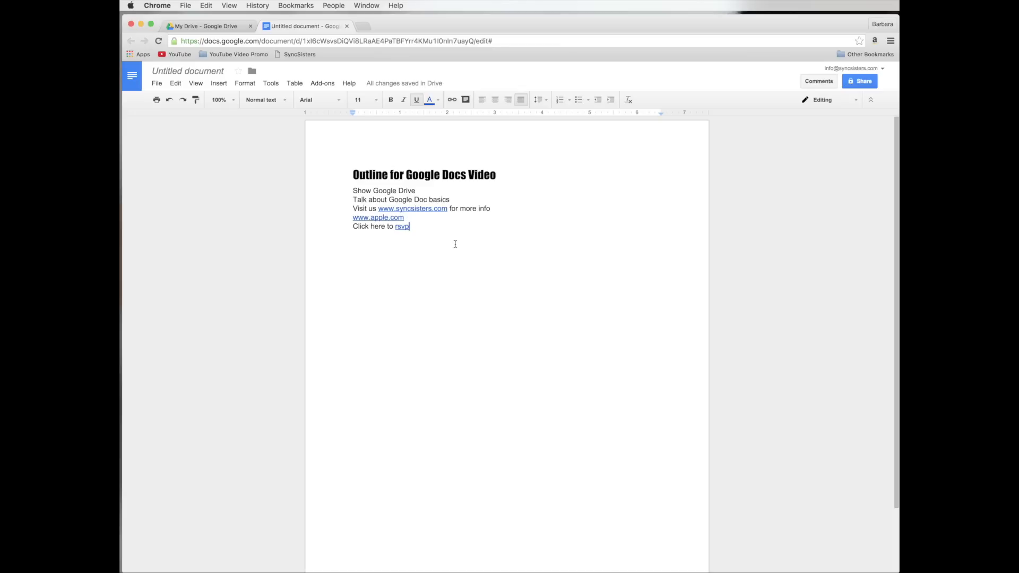
Open the spreadsheet behind the "rsvp" link to check it, and return to the document.
{"action": "left_click_drag", "start_coordinate": [409, 227], "coordinate": [390, 227]}
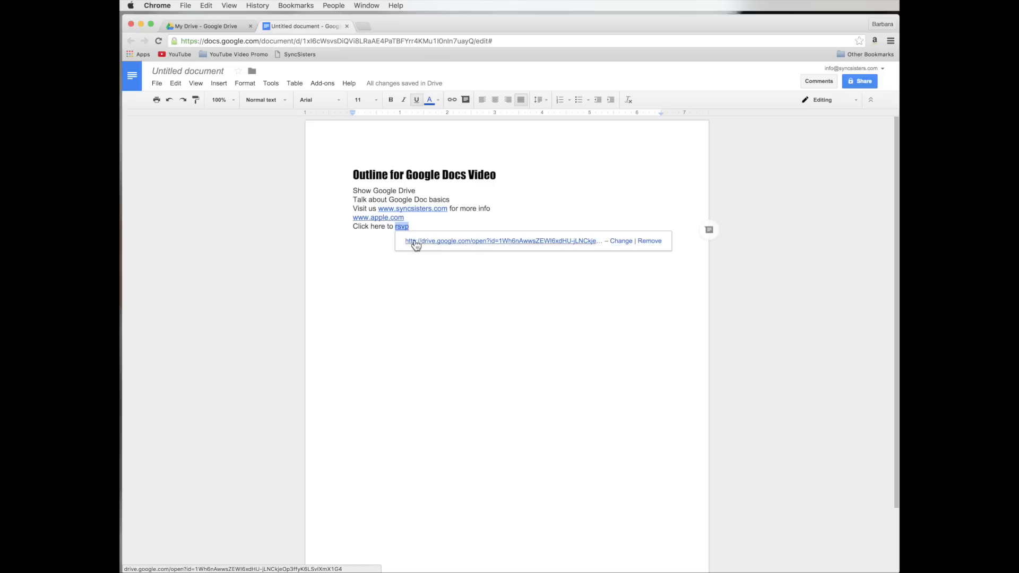
{"action": "left_click", "coordinate": [584, 245]}
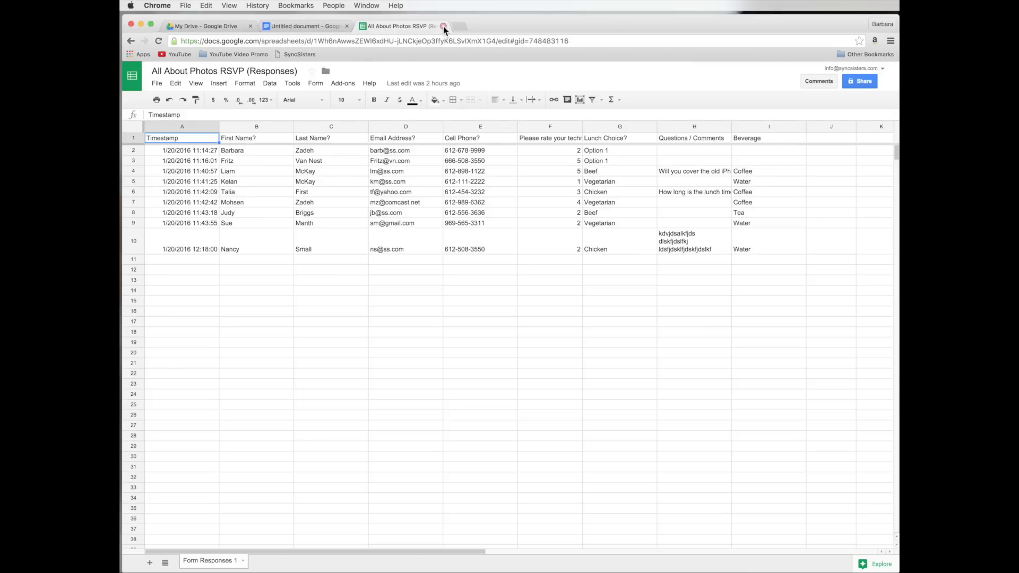
{"action": "left_click", "coordinate": [443, 26]}
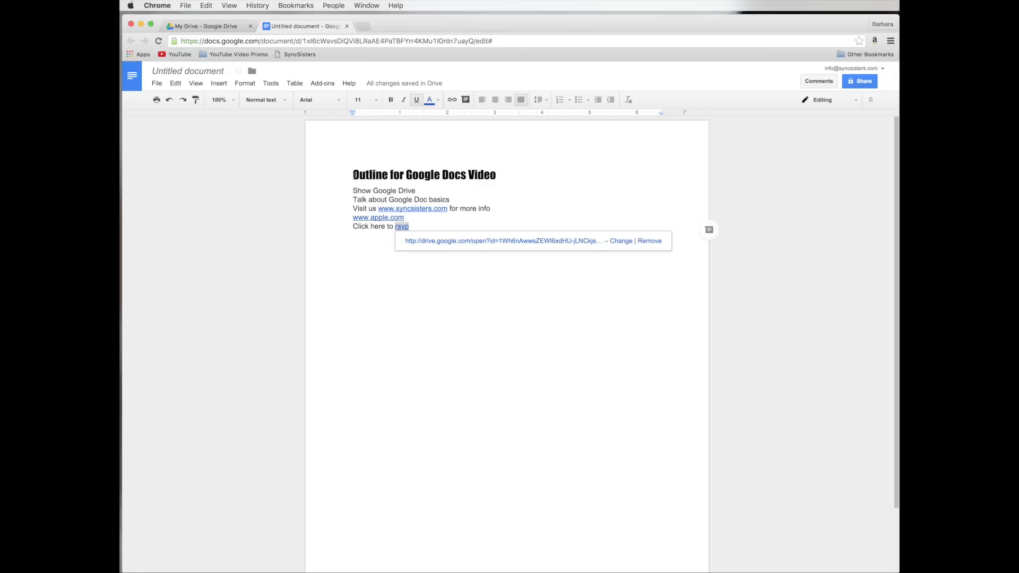
{"action": "left_click", "coordinate": [364, 261]}
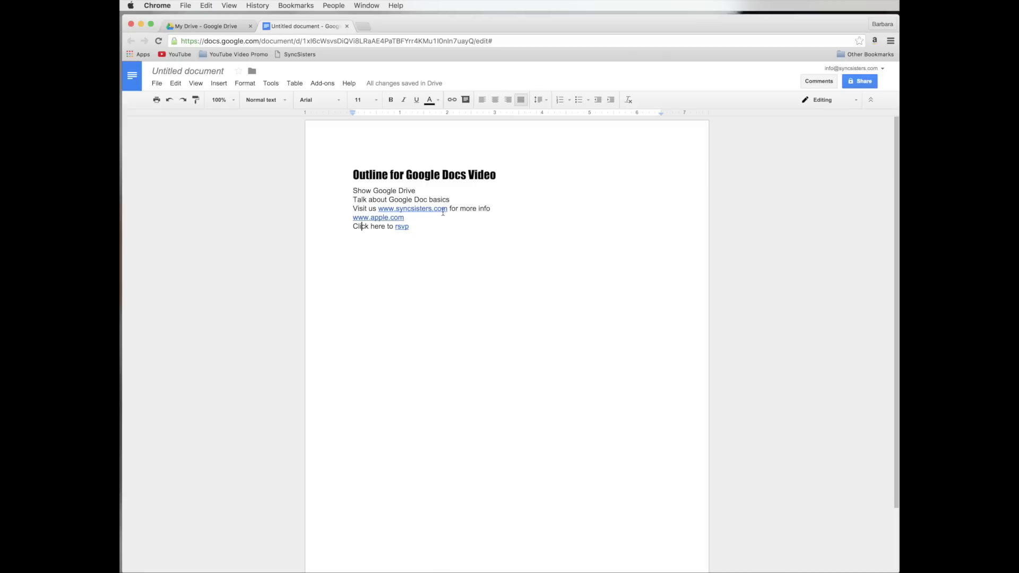
{"action": "left_click_drag", "start_coordinate": [446, 208], "coordinate": [379, 208]}
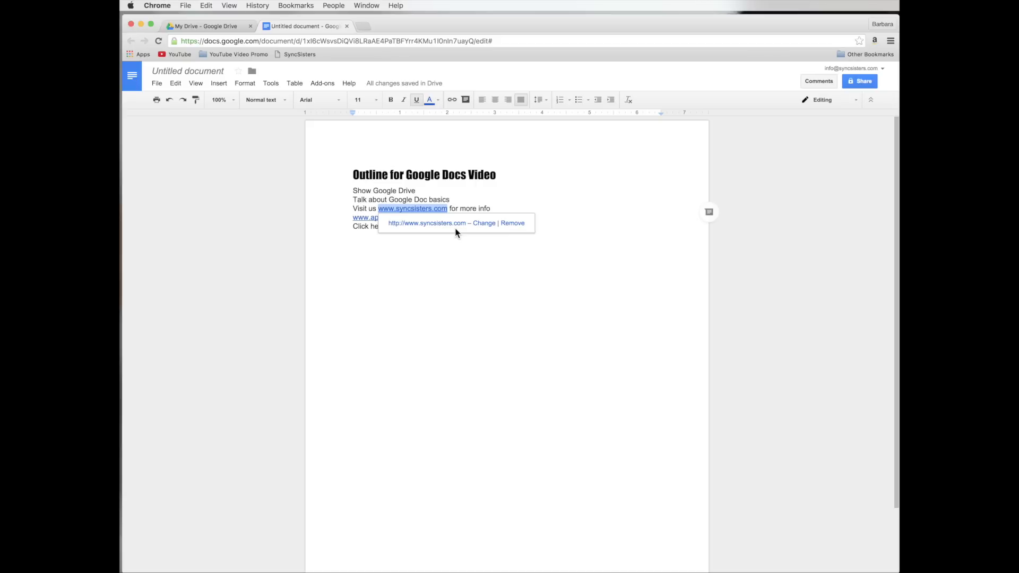
{"action": "left_click", "coordinate": [483, 224]}
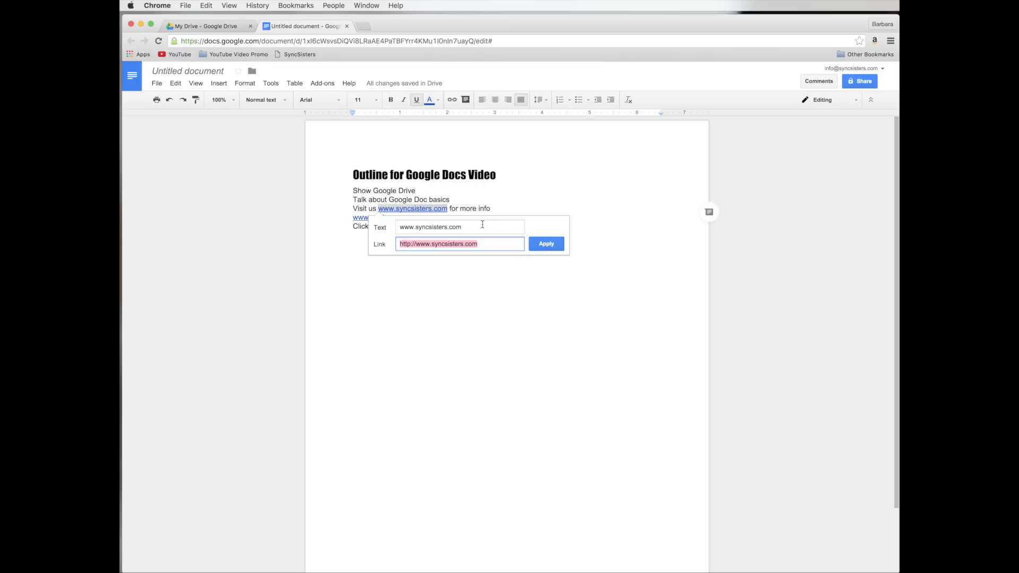
{"action": "left_click", "coordinate": [466, 228]}
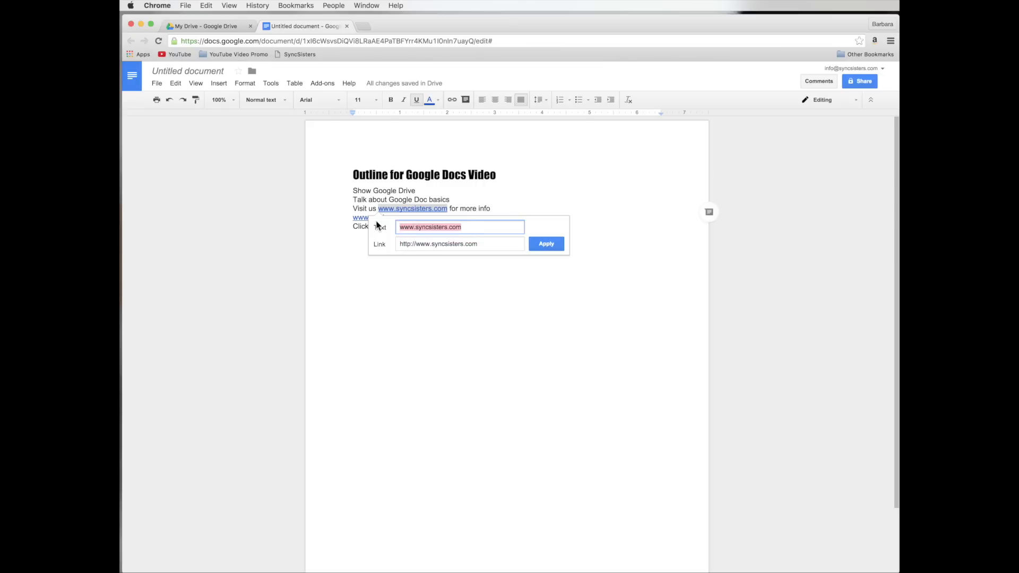
{"action": "type", "text": "our web sti"}
{"action": "type", "text": "e"}
{"action": "key", "text": "BackSpace"}
{"action": "key", "text": "BackSpace"}
{"action": "key", "text": "BackSpace"}
{"action": "type", "text": "ite"}
{"action": "left_click", "coordinate": [557, 245]}
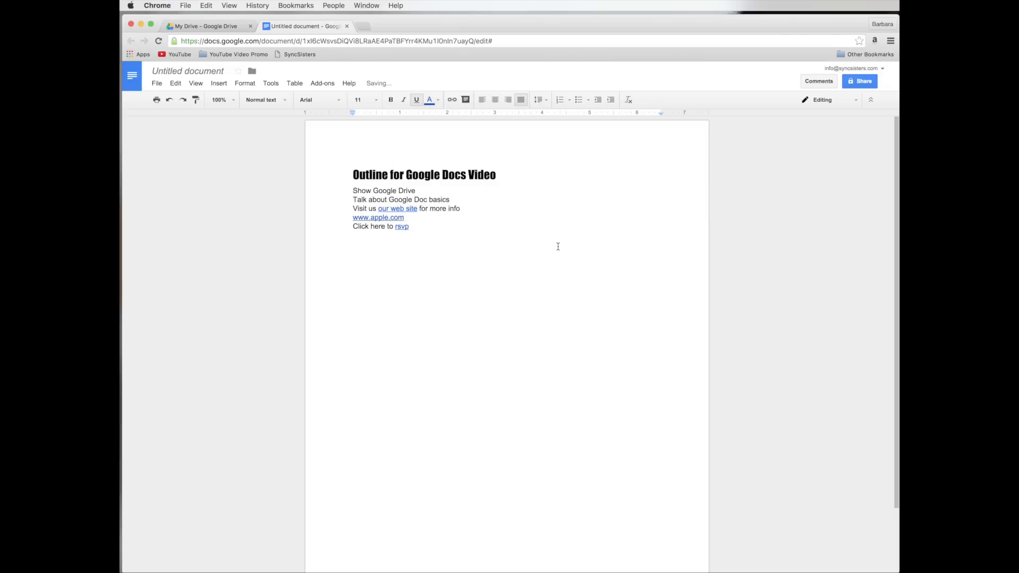
{"action": "left_click_drag", "start_coordinate": [379, 210], "coordinate": [413, 211]}
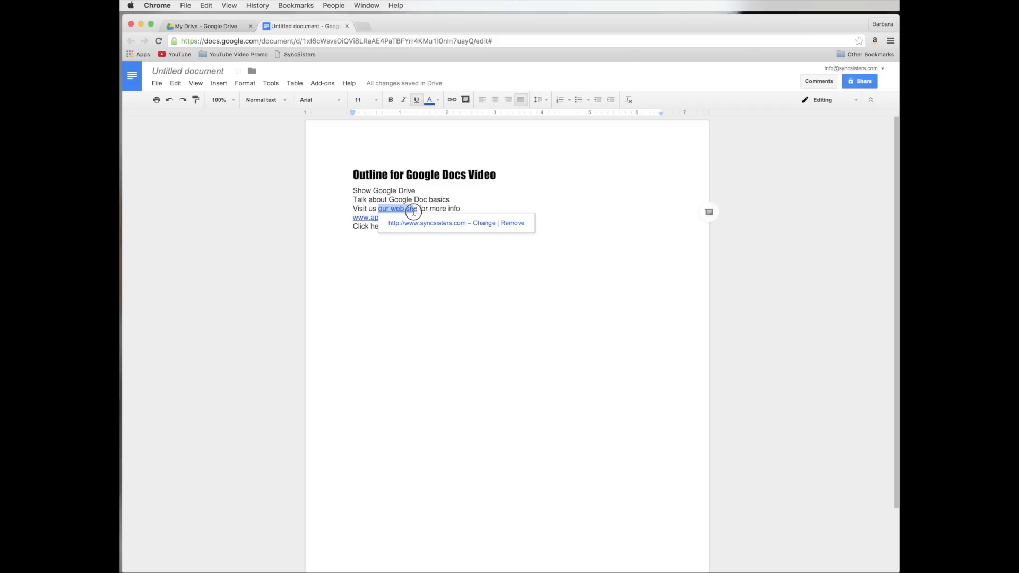
{"action": "left_click_drag", "start_coordinate": [413, 212], "coordinate": [311, 207]}
Start a new line below "Click here to rsvp", leaving one blank line between.
{"action": "left_click", "coordinate": [448, 232]}
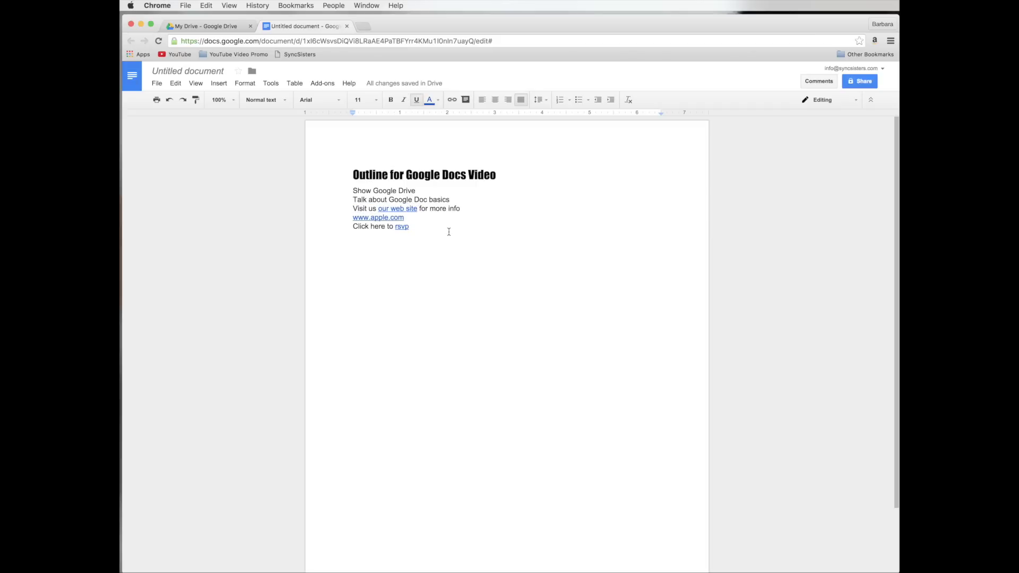
{"action": "key", "text": "Return"}
{"action": "left_click", "coordinate": [220, 83]}
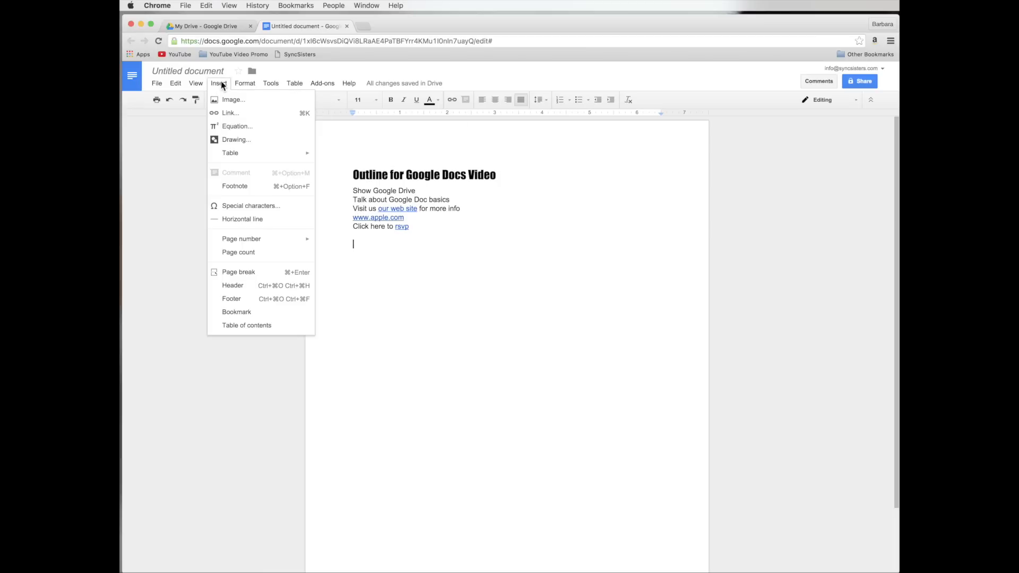
{"action": "left_click", "coordinate": [221, 82]}
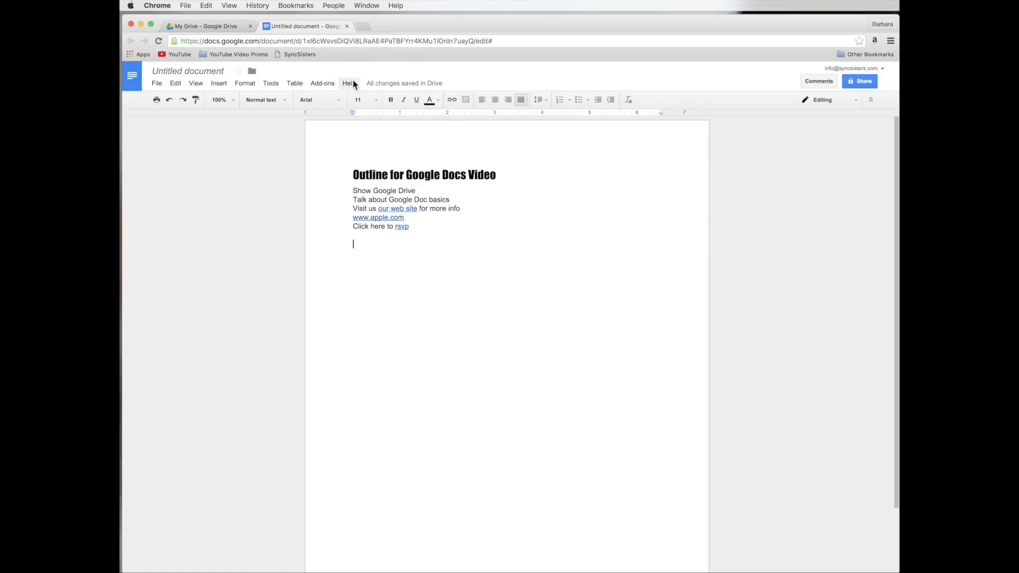
Look through the image insertion sources By URL, Your albums and Google Drive, and leave without choosing an image.
{"action": "left_click", "coordinate": [223, 86]}
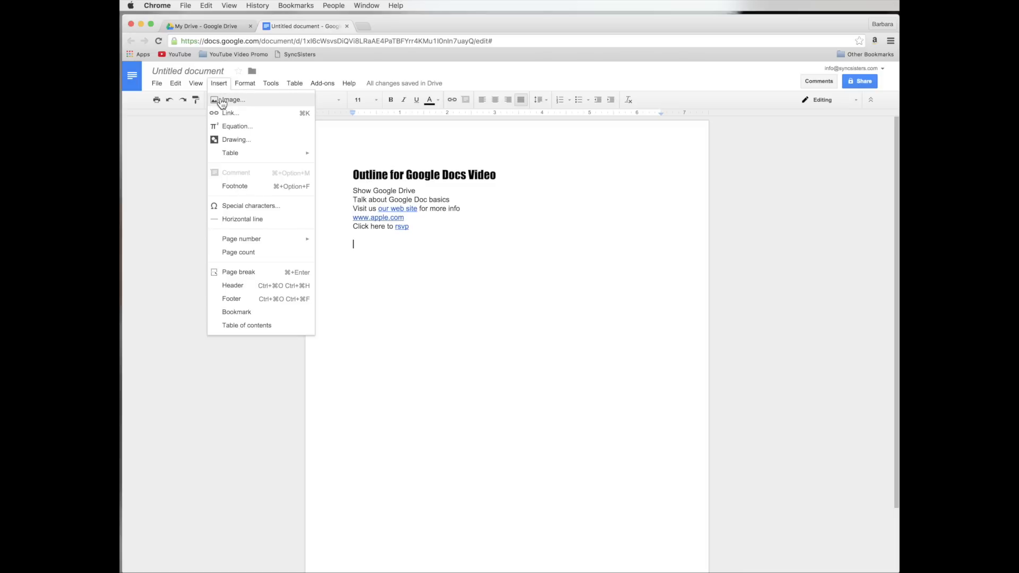
{"action": "left_click", "coordinate": [251, 100]}
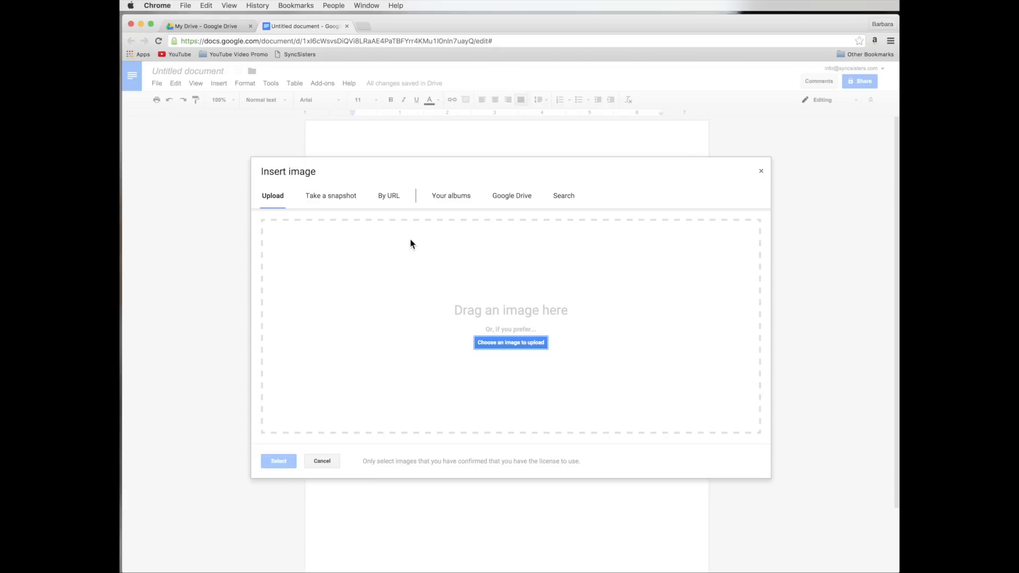
{"action": "left_click", "coordinate": [395, 195]}
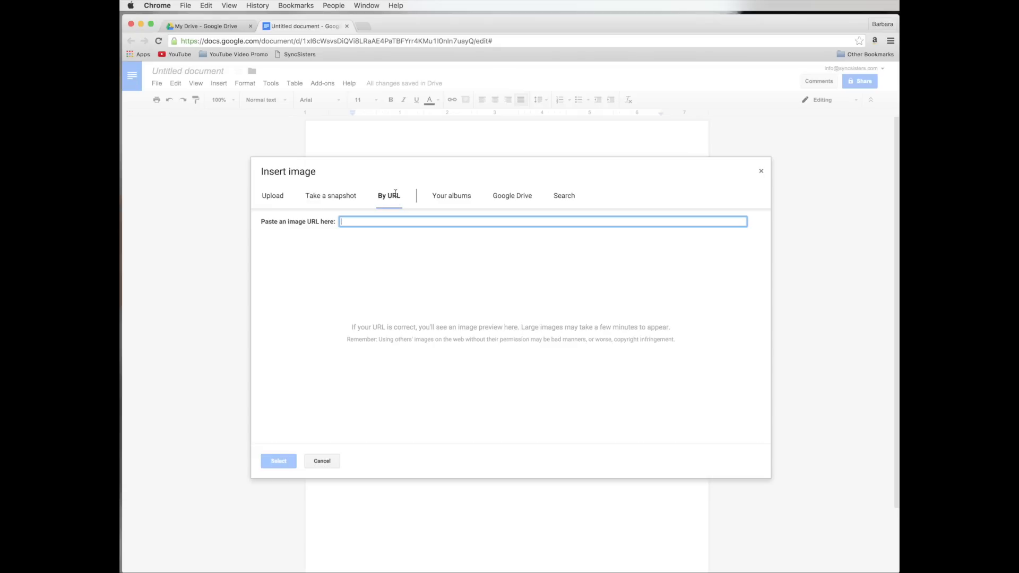
{"action": "left_click", "coordinate": [456, 205]}
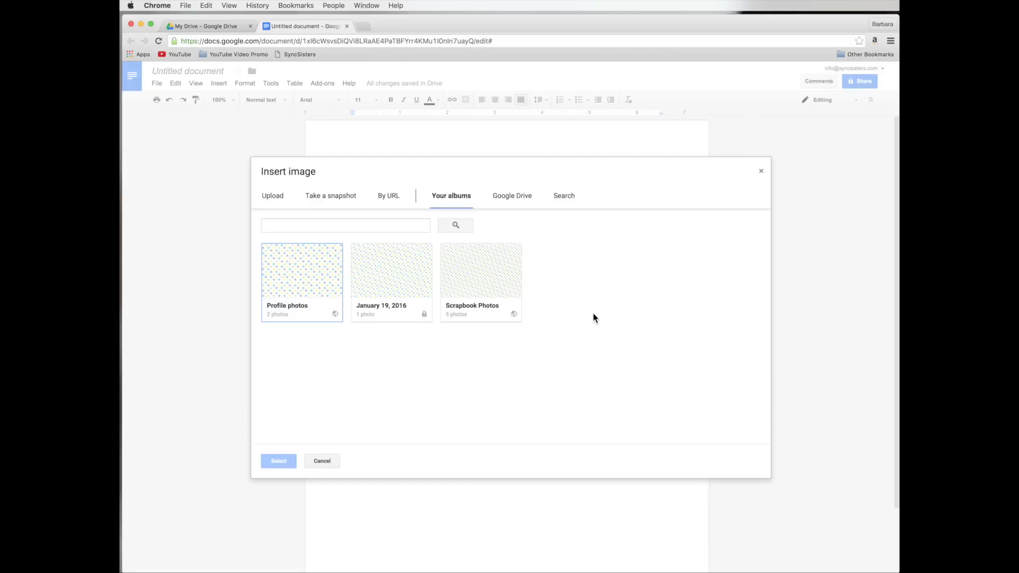
{"action": "left_click", "coordinate": [523, 196]}
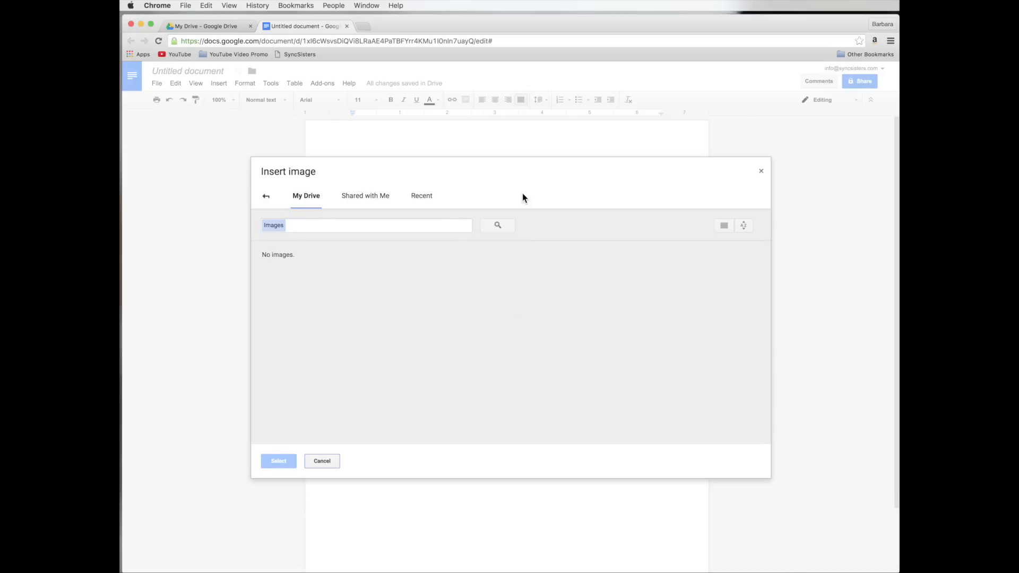
{"action": "left_click", "coordinate": [761, 171]}
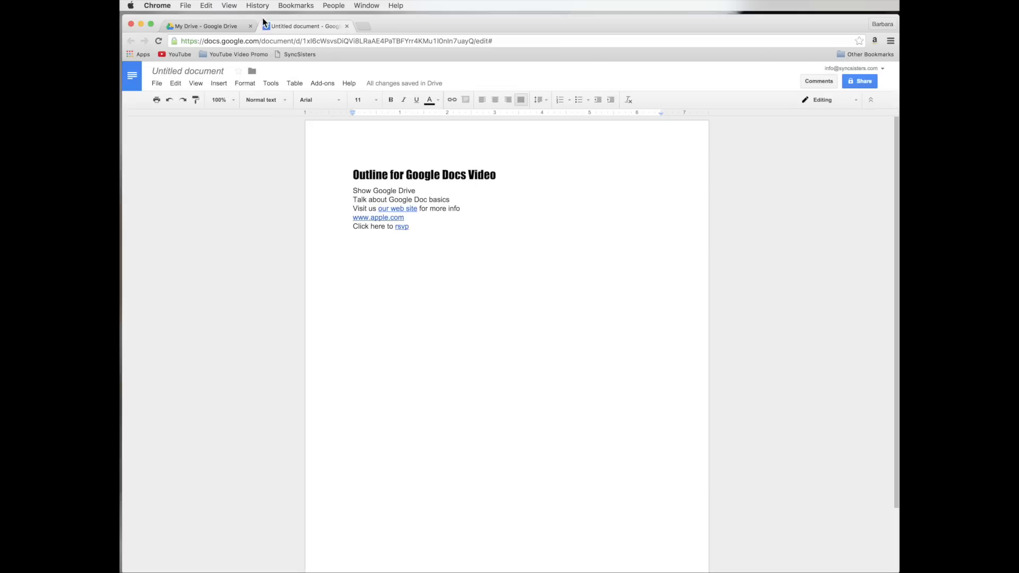
{"action": "left_click", "coordinate": [217, 85]}
{"action": "left_click", "coordinate": [220, 101]}
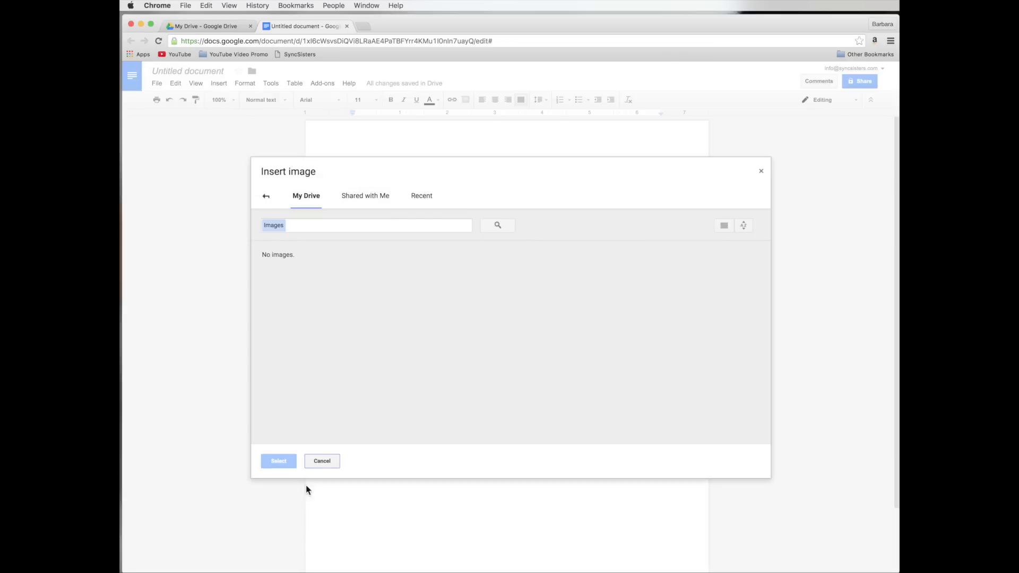
{"action": "left_click", "coordinate": [325, 461]}
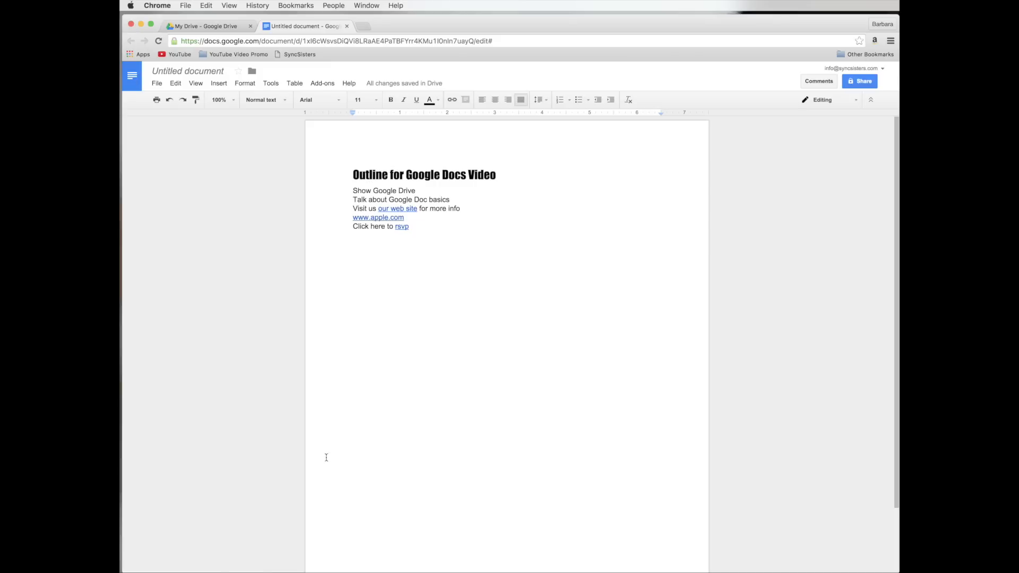
Start inserting an image and search Google images for "Flower".
{"action": "left_click", "coordinate": [219, 83]}
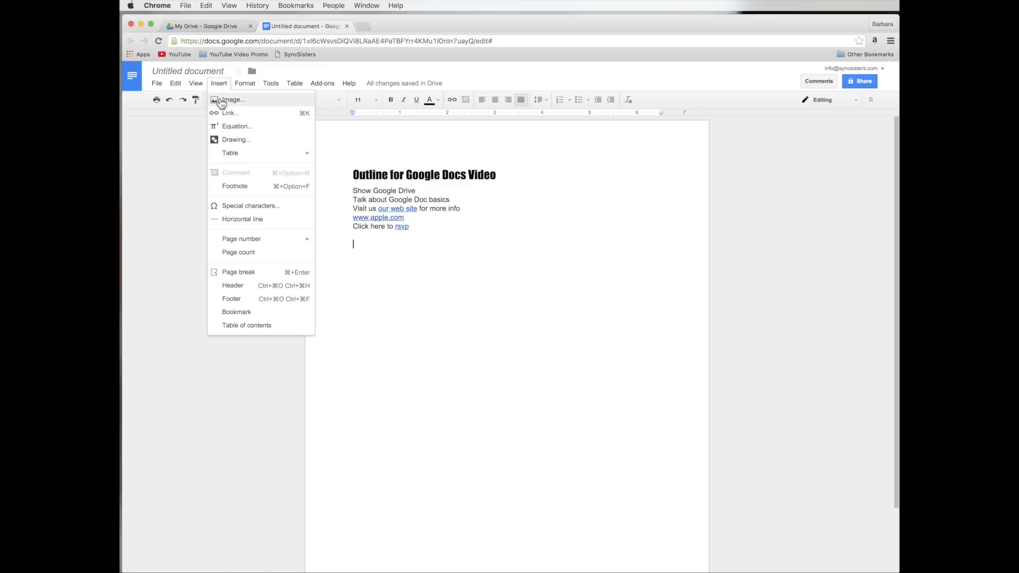
{"action": "left_click", "coordinate": [222, 101]}
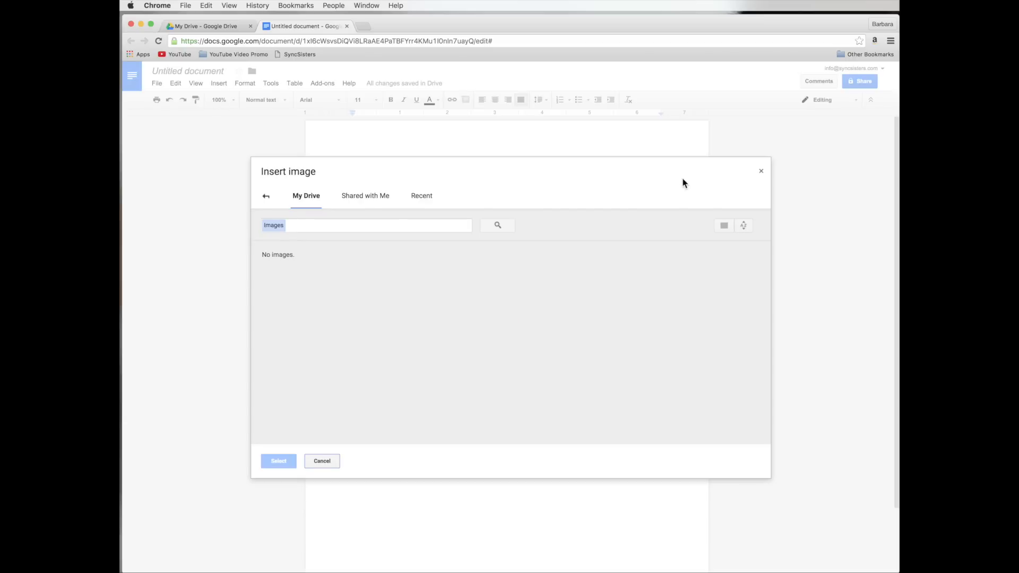
{"action": "left_click", "coordinate": [268, 197]}
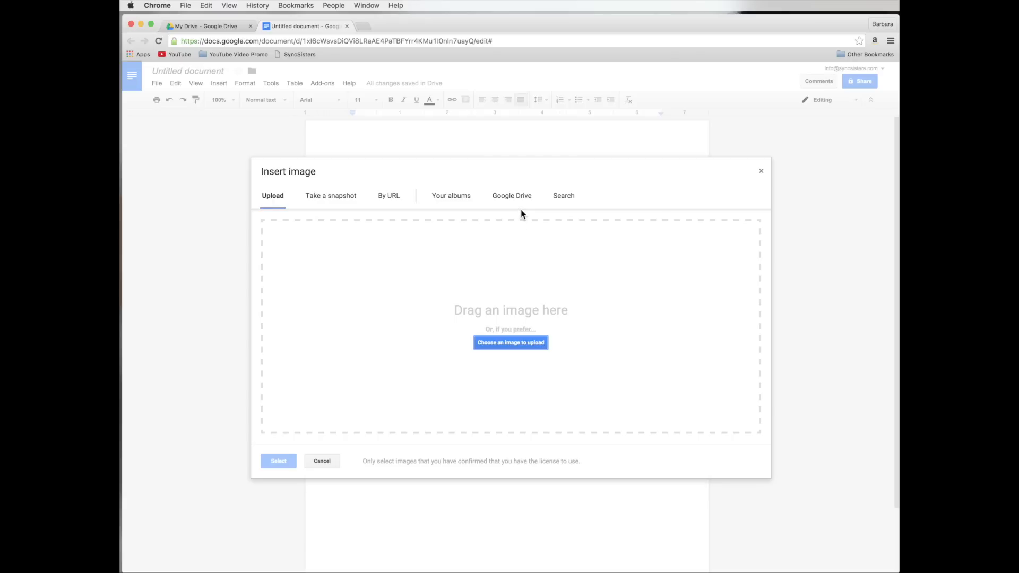
{"action": "left_click", "coordinate": [564, 196]}
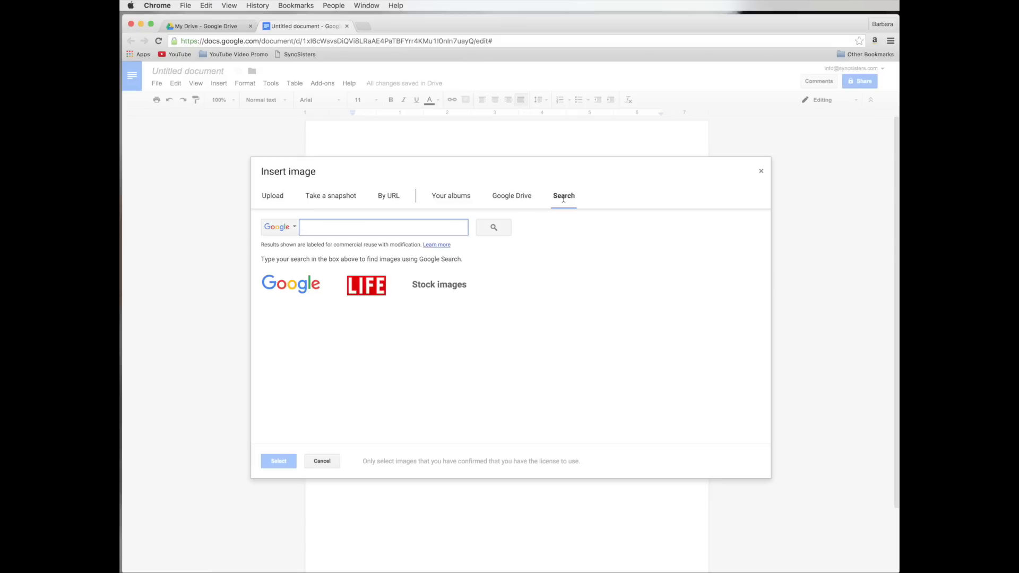
{"action": "type", "text": "Flower"}
{"action": "key", "text": "Return"}
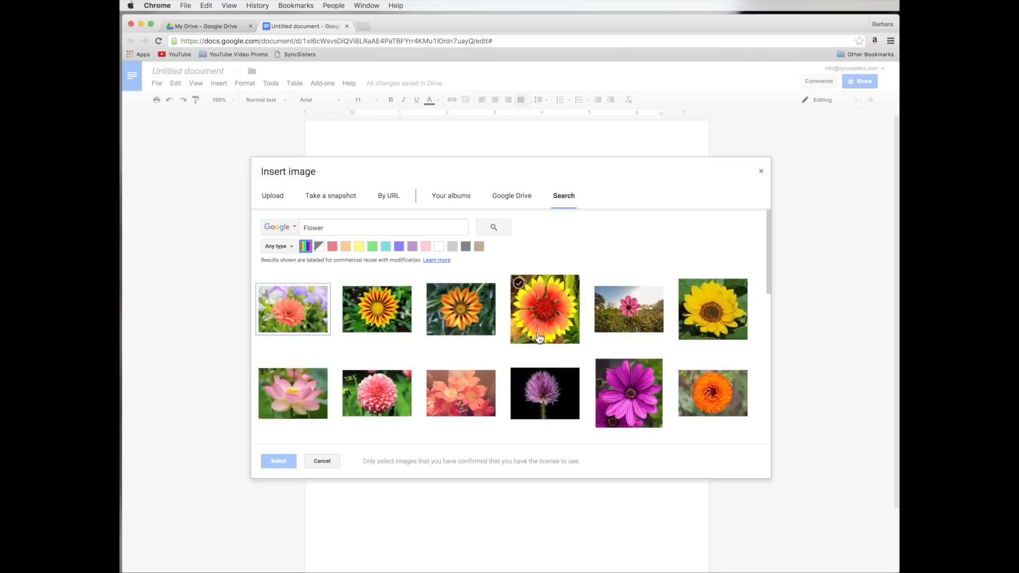
Browse the flower images and filter them by blue, by pink and finally by purple.
{"action": "scroll", "coordinate": [520, 427], "scroll_direction": "down", "scroll_amount": 2}
{"action": "scroll", "coordinate": [522, 424], "scroll_direction": "up", "scroll_amount": 2}
{"action": "left_click", "coordinate": [398, 248]}
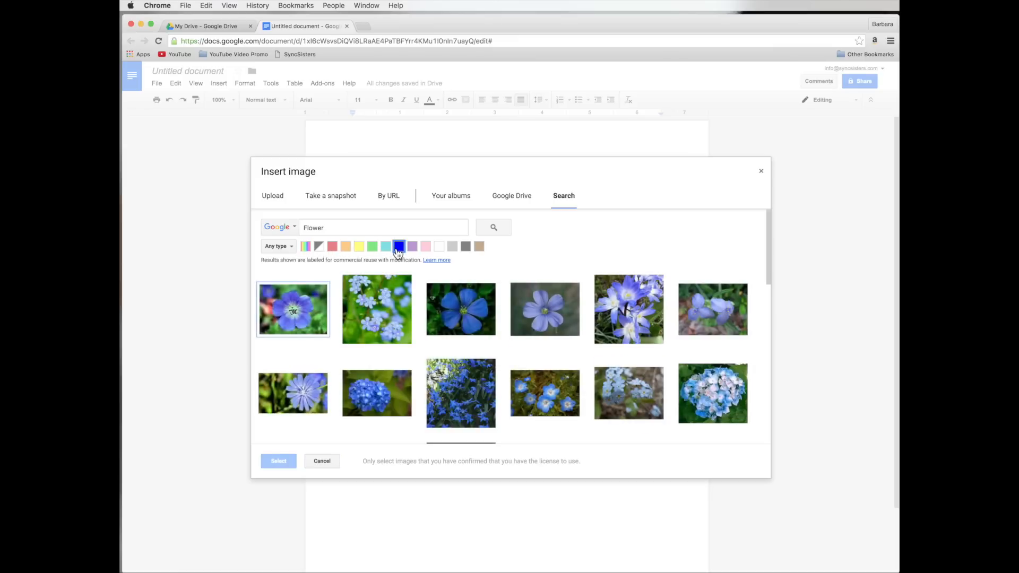
{"action": "left_click", "coordinate": [425, 248]}
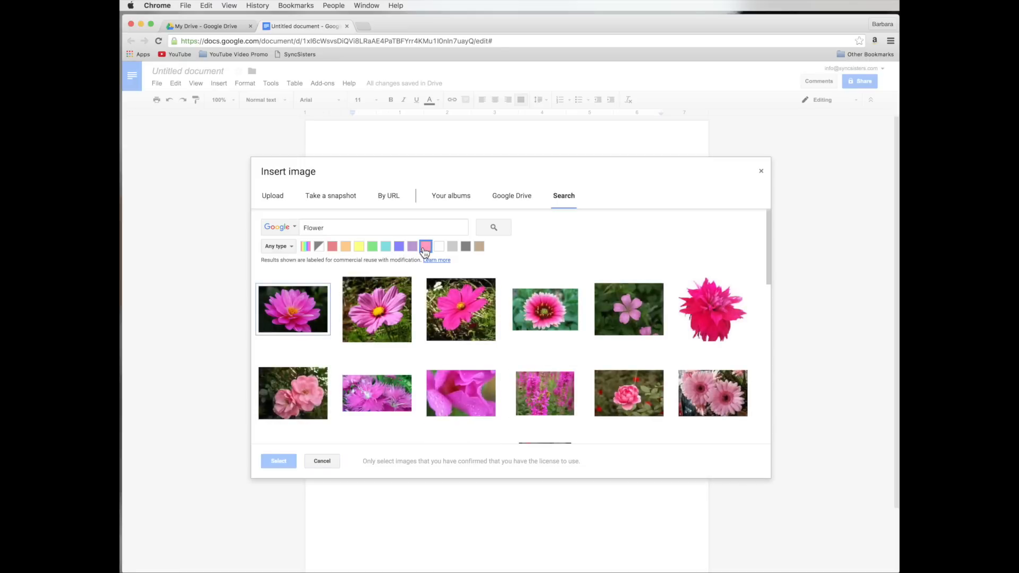
{"action": "left_click", "coordinate": [414, 247]}
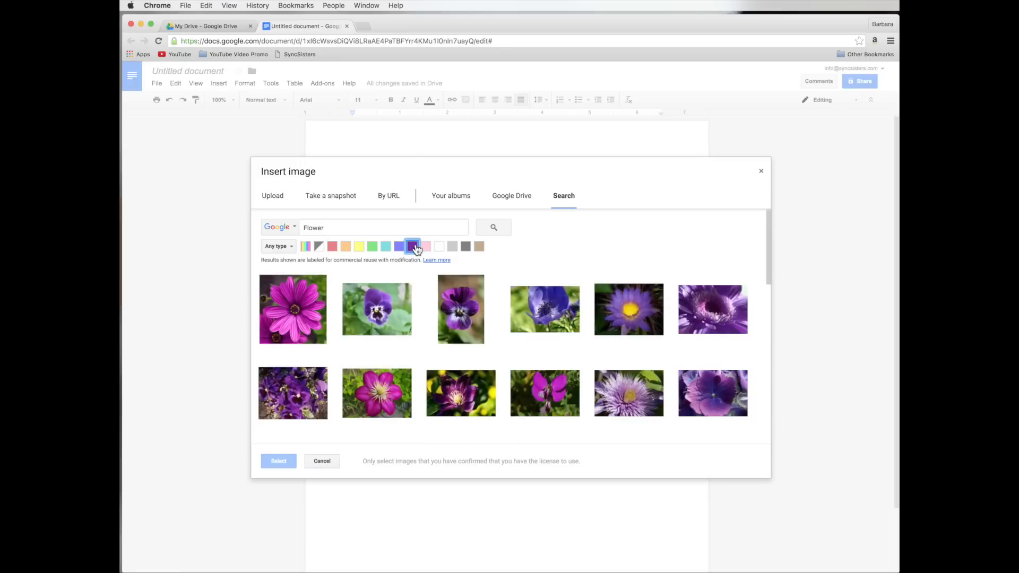
Filter the purple flower images by line drawing to see what is offered, and set the filter back to any type.
{"action": "left_click", "coordinate": [292, 247]}
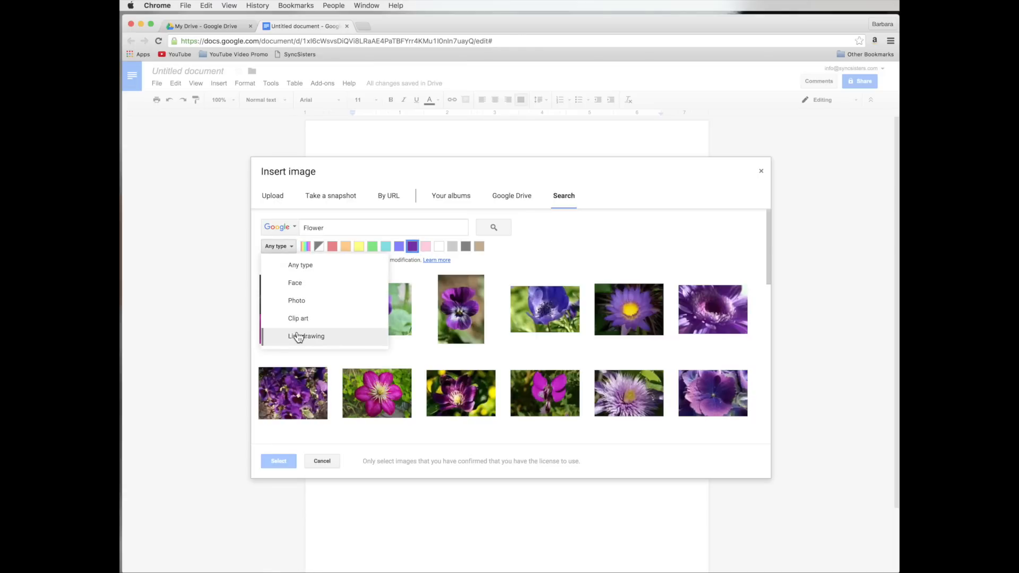
{"action": "left_click", "coordinate": [520, 261]}
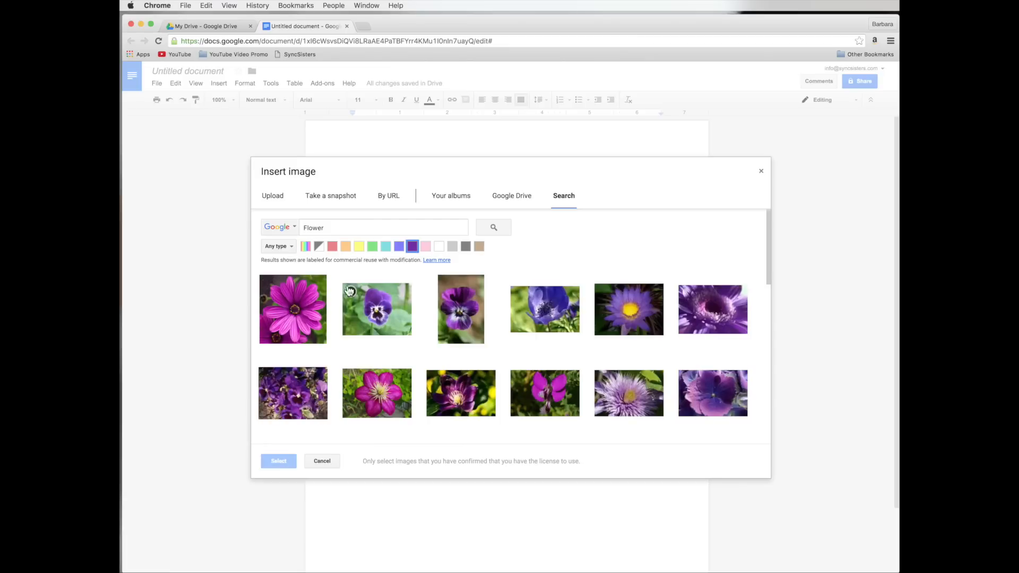
{"action": "left_click", "coordinate": [282, 246]}
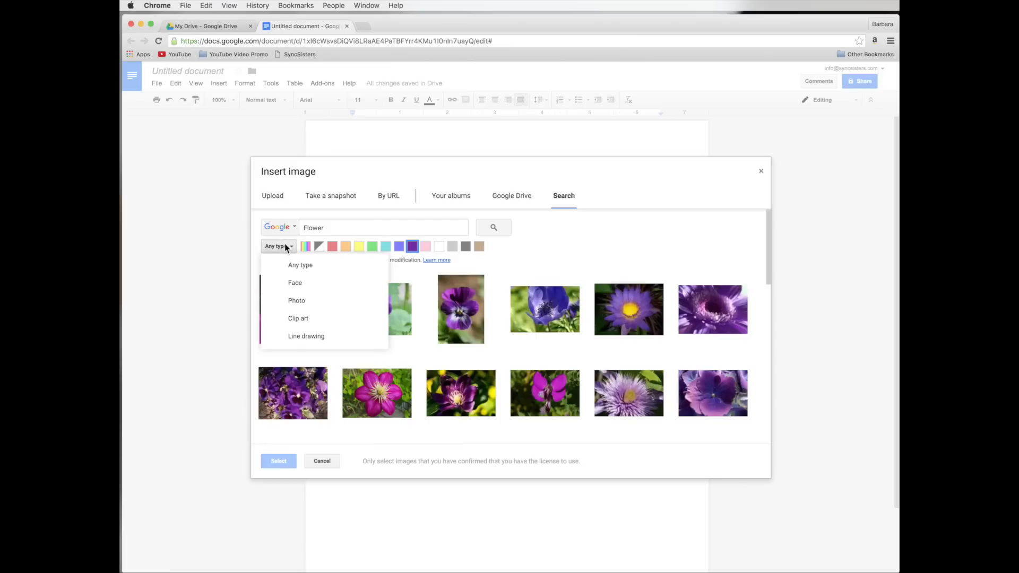
{"action": "left_click", "coordinate": [279, 338]}
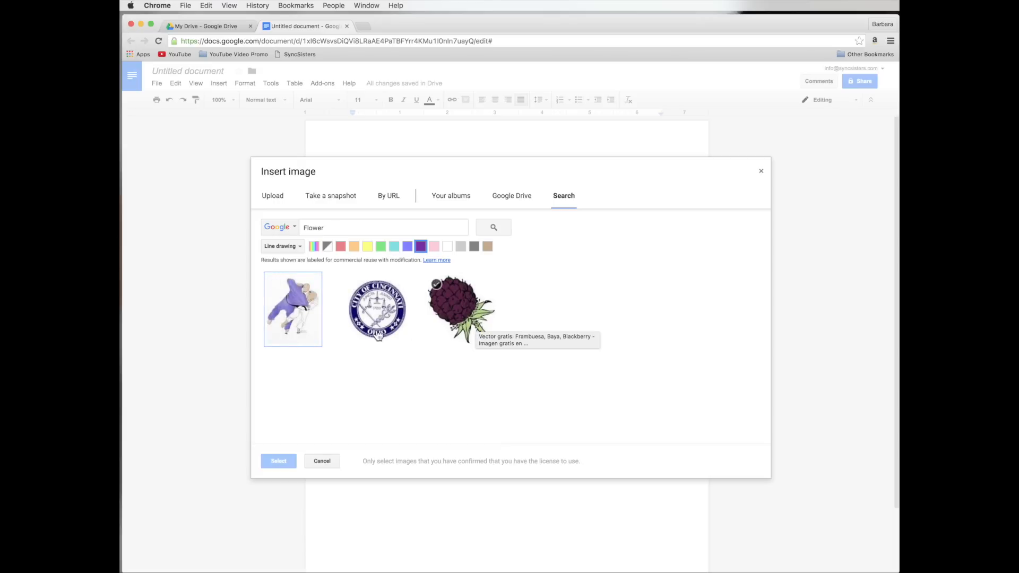
{"action": "left_click", "coordinate": [298, 246]}
{"action": "left_click", "coordinate": [292, 266]}
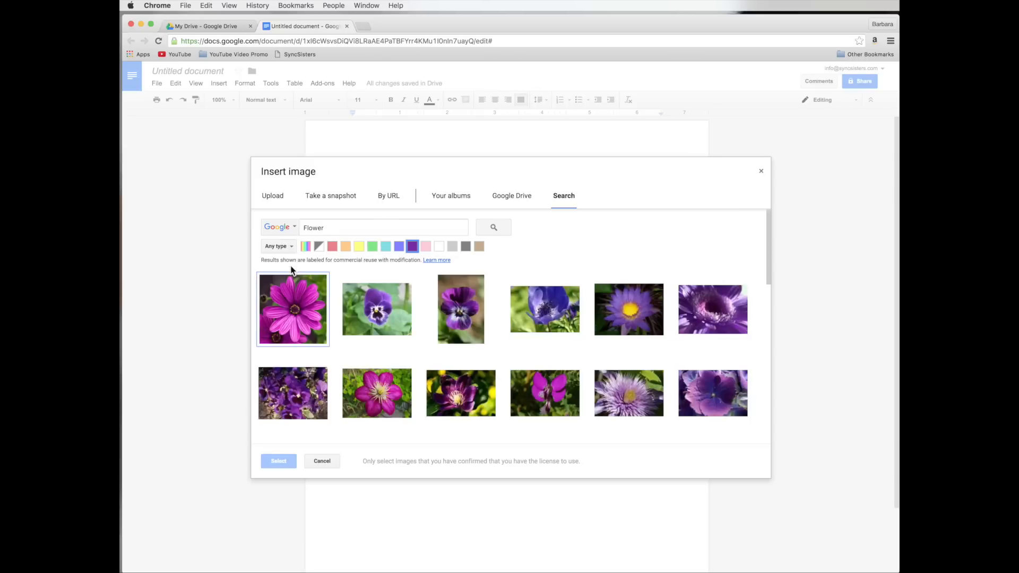
Insert the first purple flower image from the search results into the document.
{"action": "left_click", "coordinate": [290, 309]}
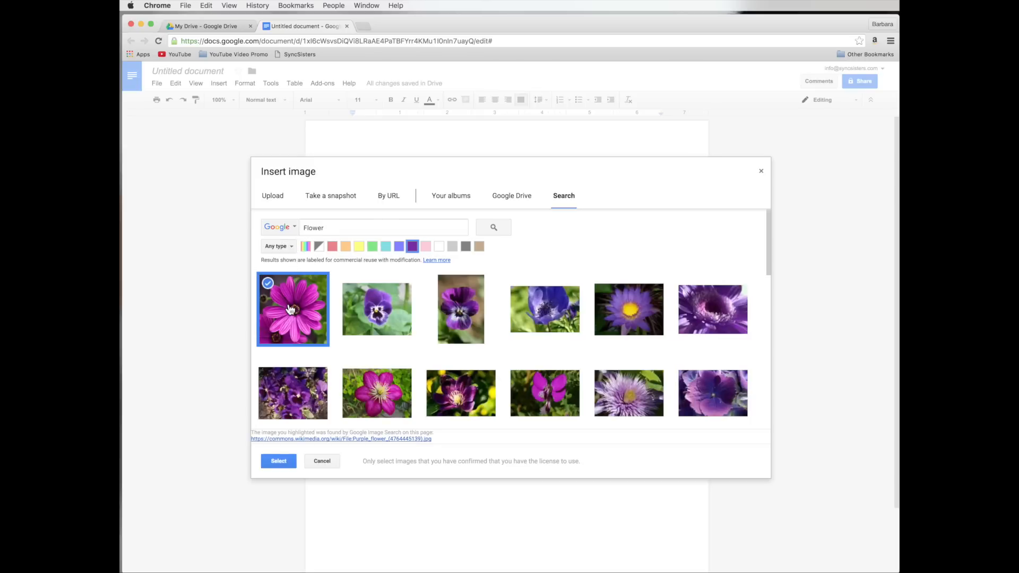
{"action": "left_click", "coordinate": [277, 461]}
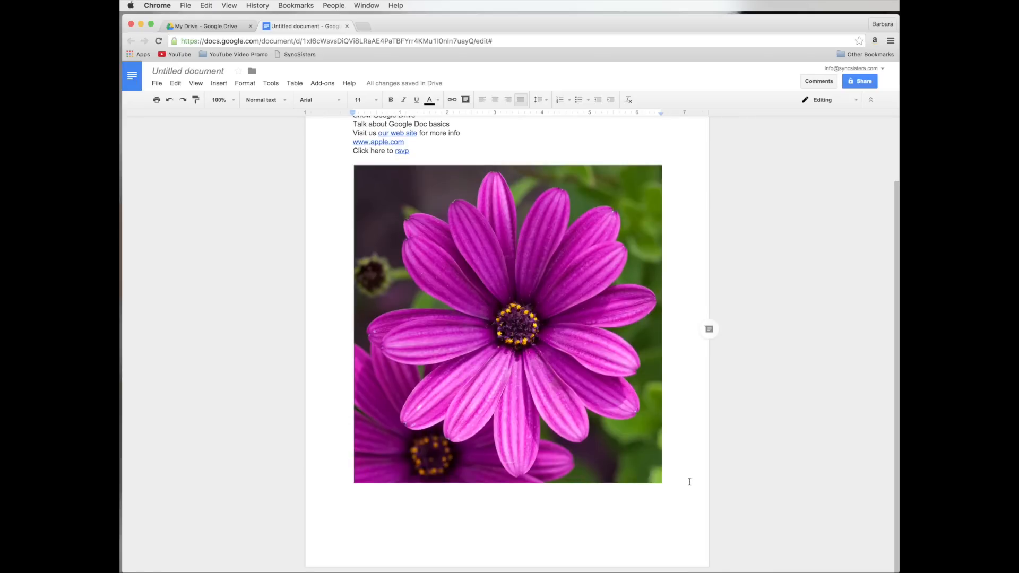
{"action": "scroll", "coordinate": [689, 481], "scroll_direction": "up", "scroll_amount": 1}
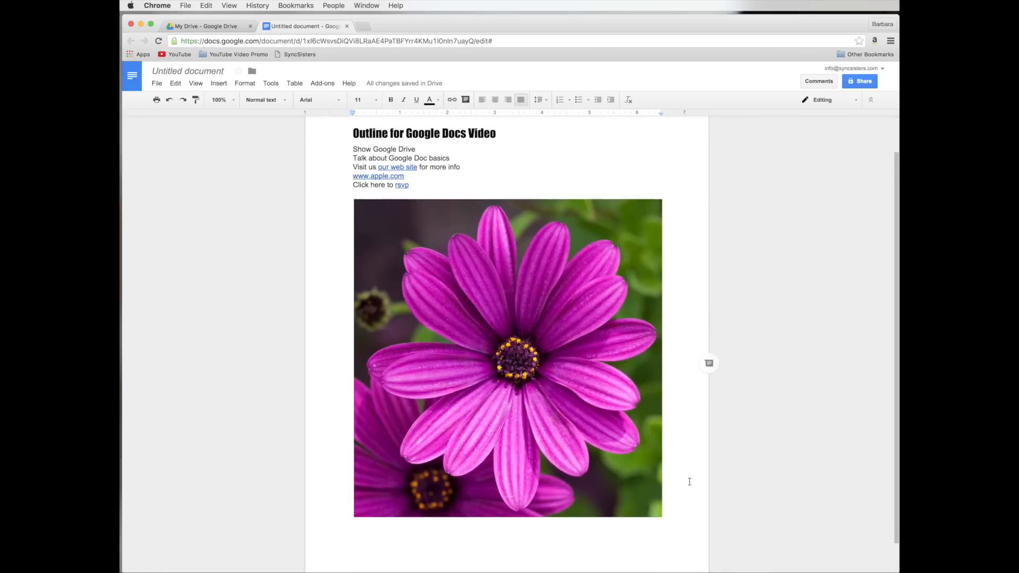
Shrink the inserted flower image proportionally to about 2.9 inches wide and deselect it.
{"action": "left_click", "coordinate": [617, 474]}
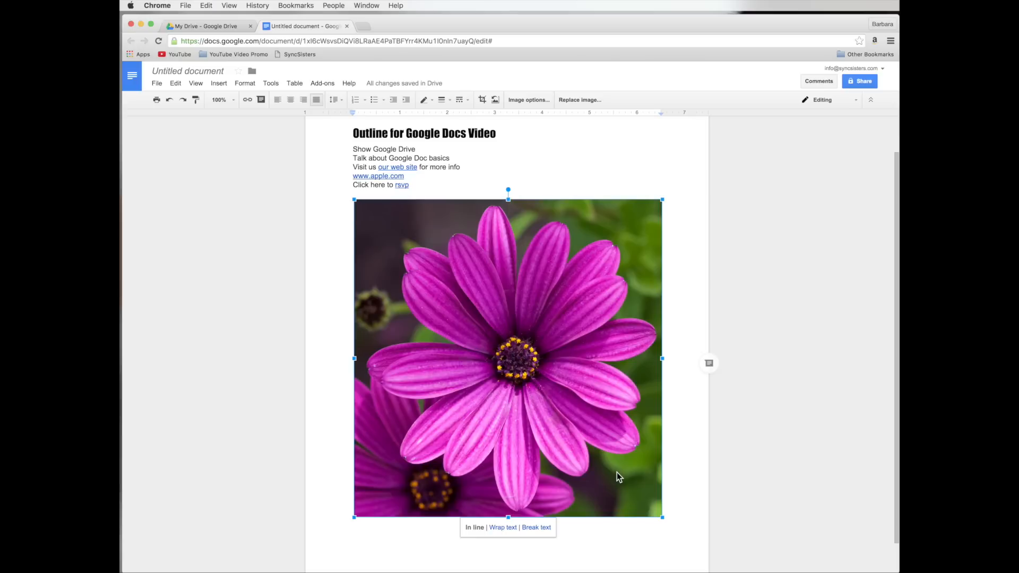
{"action": "left_click", "coordinate": [740, 478]}
{"action": "left_click", "coordinate": [619, 438]}
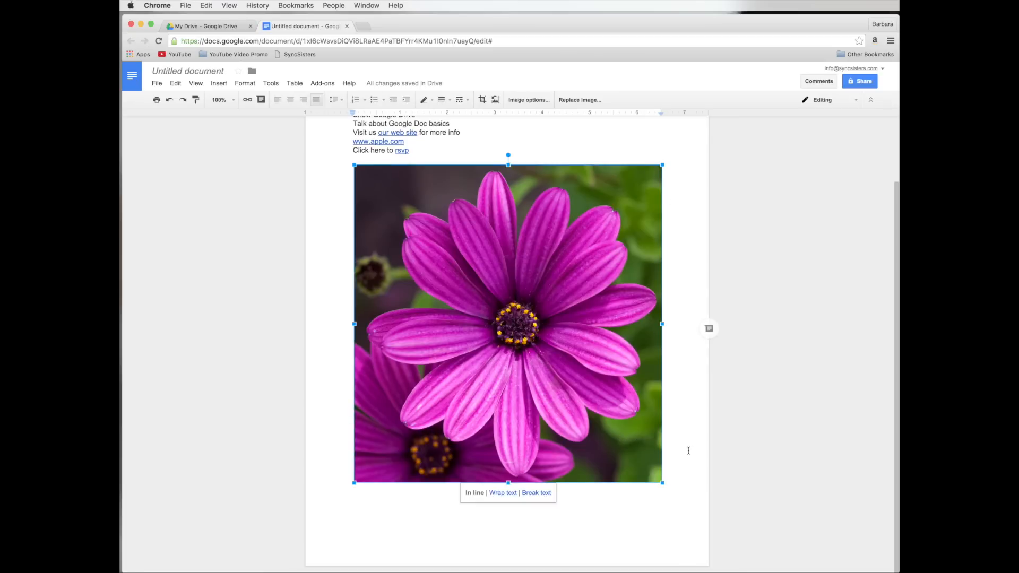
{"action": "left_click_drag", "start_coordinate": [662, 481], "coordinate": [467, 306]}
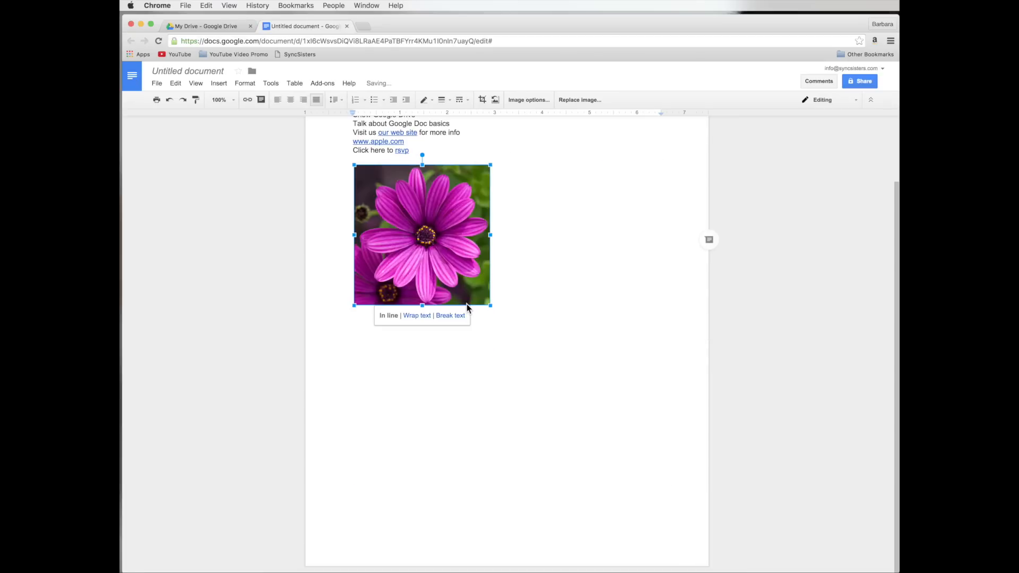
{"action": "left_click", "coordinate": [543, 270]}
{"action": "scroll", "coordinate": [544, 270], "scroll_direction": "up", "scroll_amount": 3}
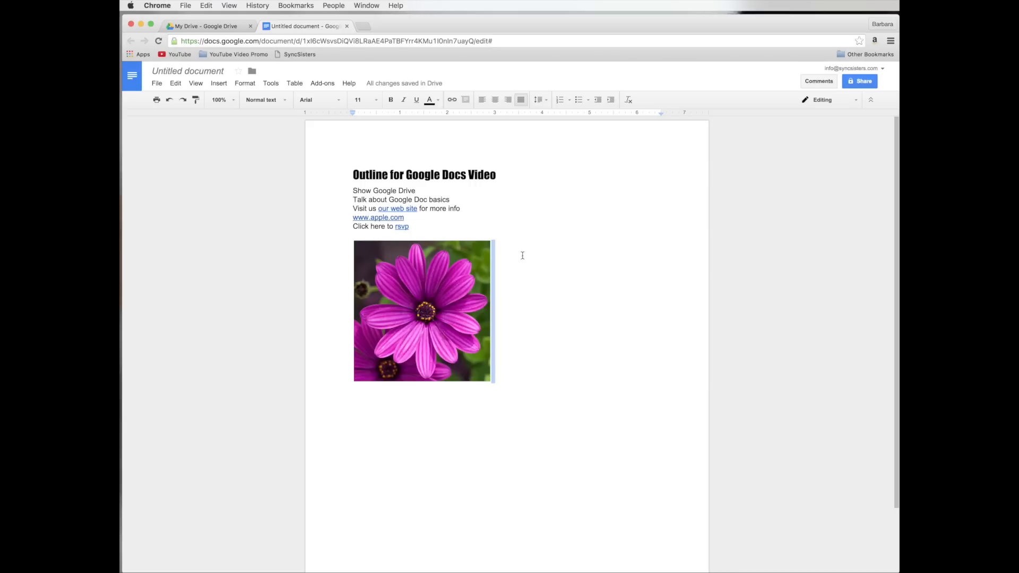
Run a spelling check on the document and dismiss its result.
{"action": "left_click", "coordinate": [274, 85]}
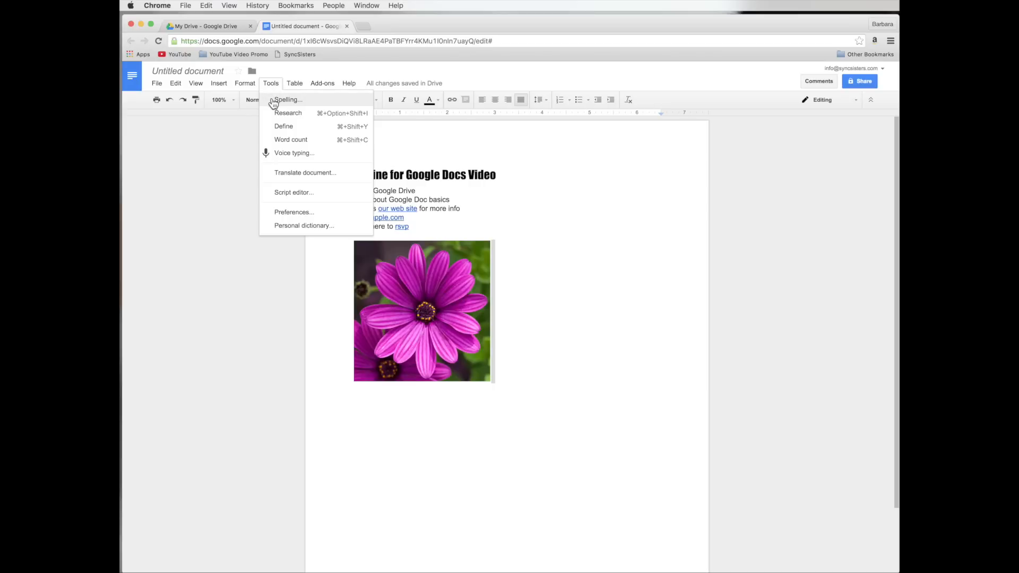
{"action": "left_click", "coordinate": [273, 101]}
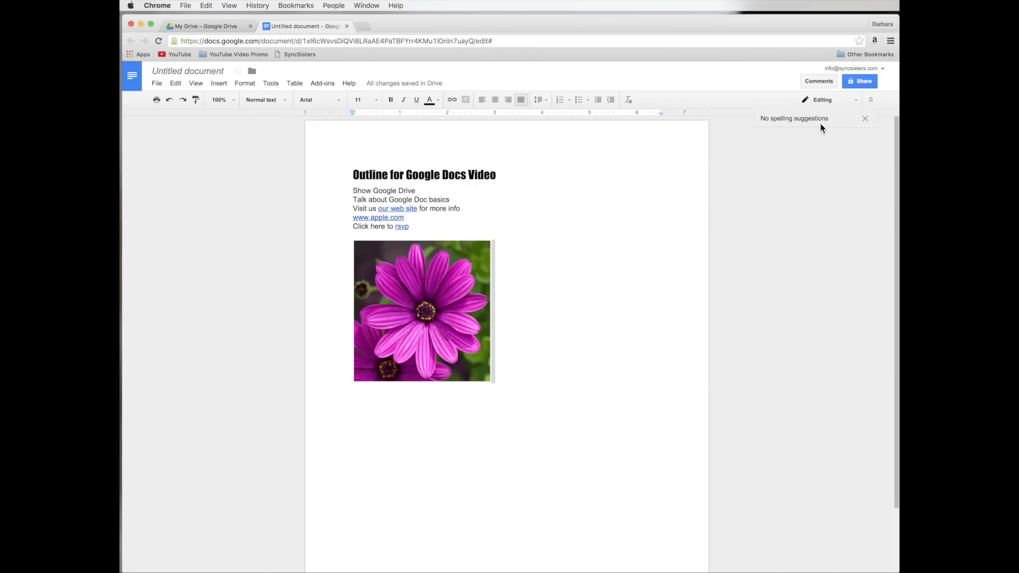
{"action": "left_click", "coordinate": [865, 119]}
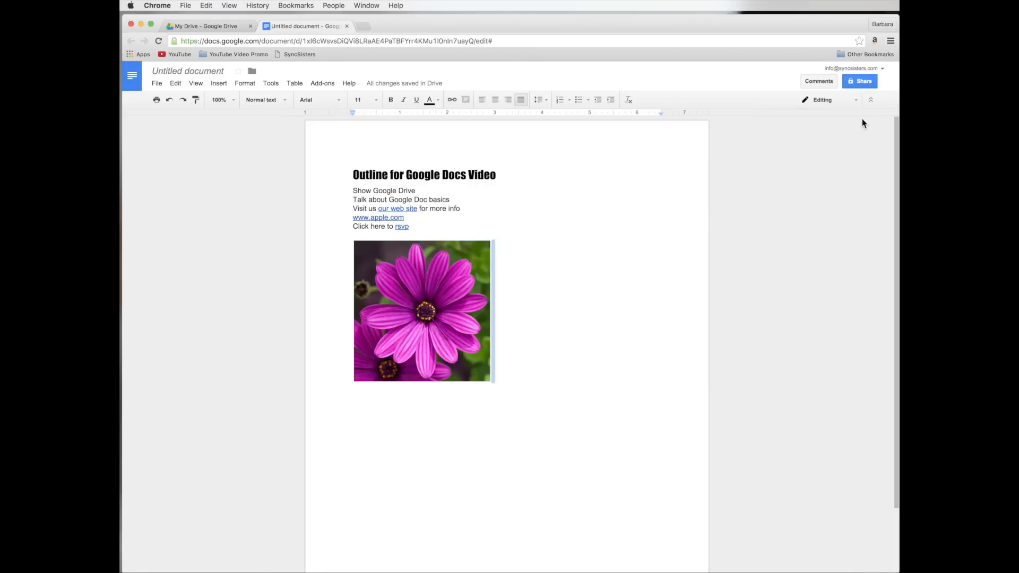
Add a line reading "helo" below "Click here to rsvp" and run the spelling check on it.
{"action": "left_click", "coordinate": [454, 226]}
{"action": "key", "text": "Return"}
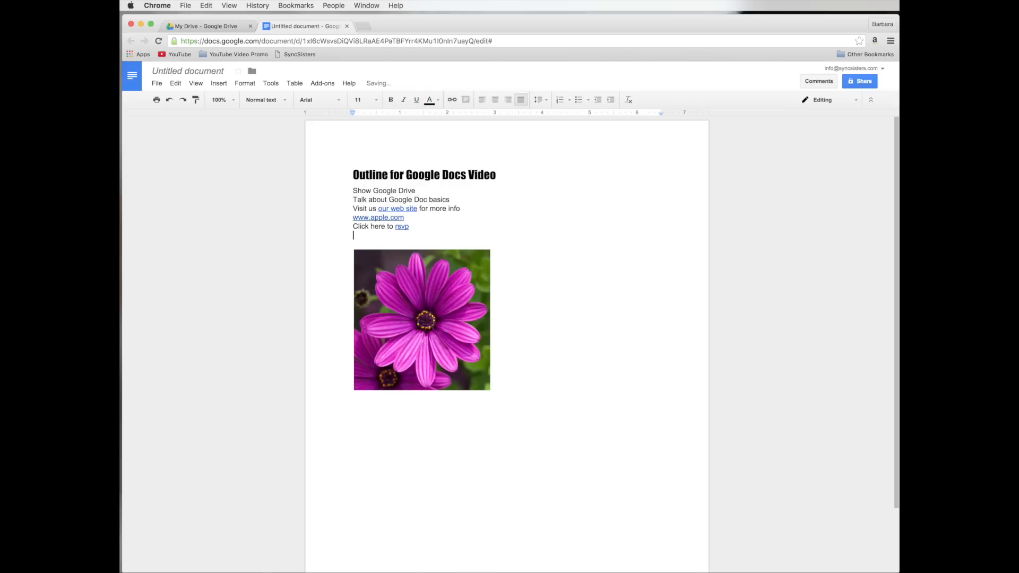
{"action": "type", "text": "helo"}
{"action": "left_click", "coordinate": [277, 83]}
{"action": "left_click", "coordinate": [277, 100]}
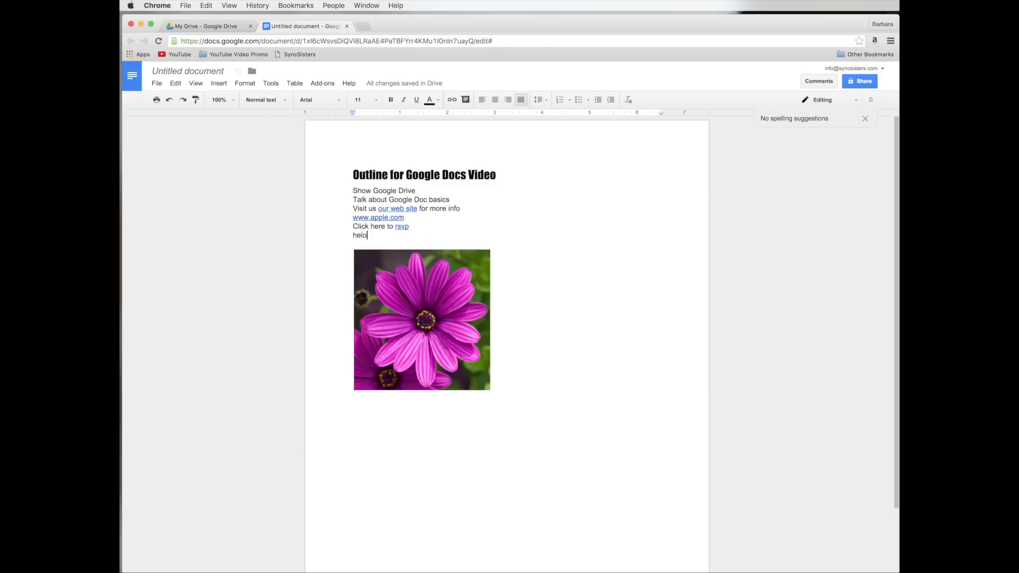
Extend the test line below "Click here to rsvp" with a second misspelled word so it reads "helo alredy".
{"action": "type", "text": "alred"}
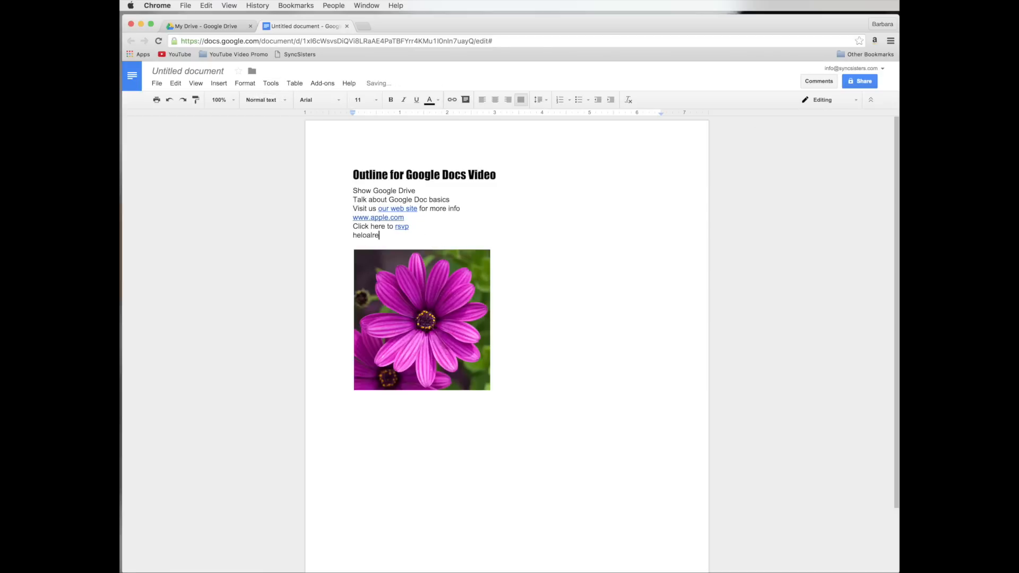
{"action": "key", "text": "BackSpace"}
{"action": "key", "text": "BackSpace"}
{"action": "key", "text": "BackSpace"}
{"action": "key", "text": "BackSpace"}
{"action": "key", "text": "BackSpace"}
{"action": "type", "text": "alredy"}
{"action": "left_click", "coordinate": [515, 257]}
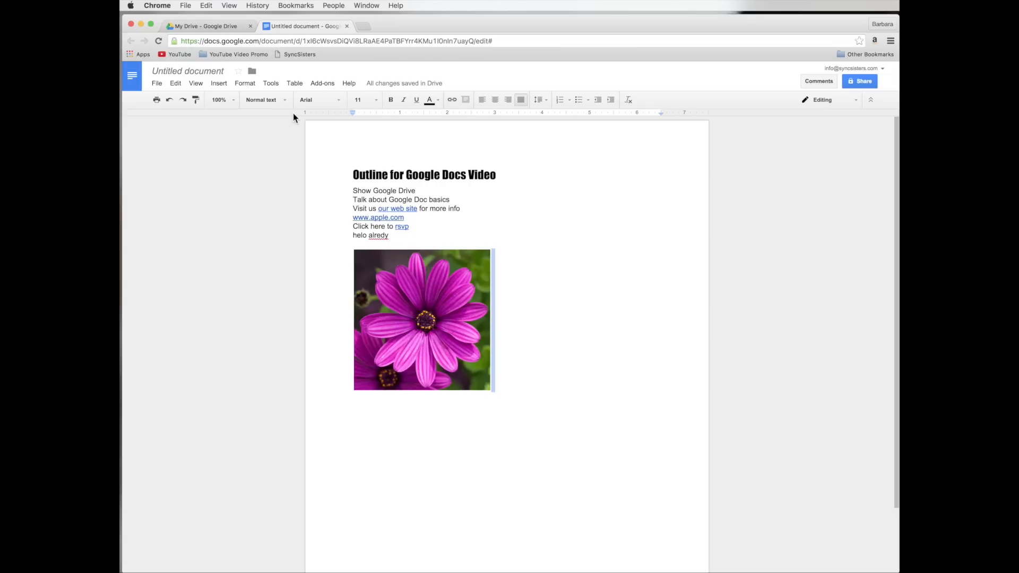
Run the spelling check again and change "alredy" to the suggested "already".
{"action": "left_click", "coordinate": [270, 83]}
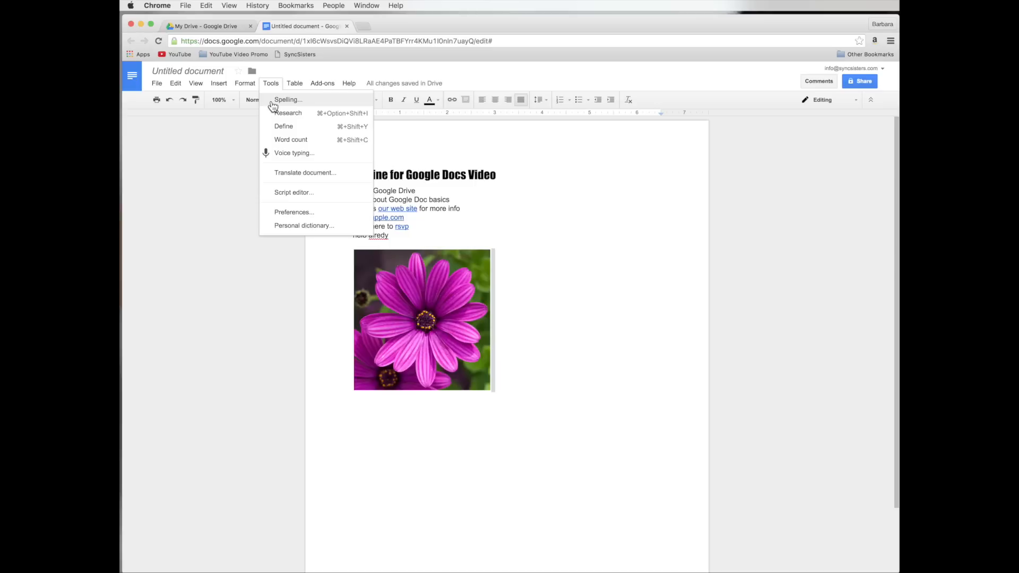
{"action": "left_click", "coordinate": [272, 101]}
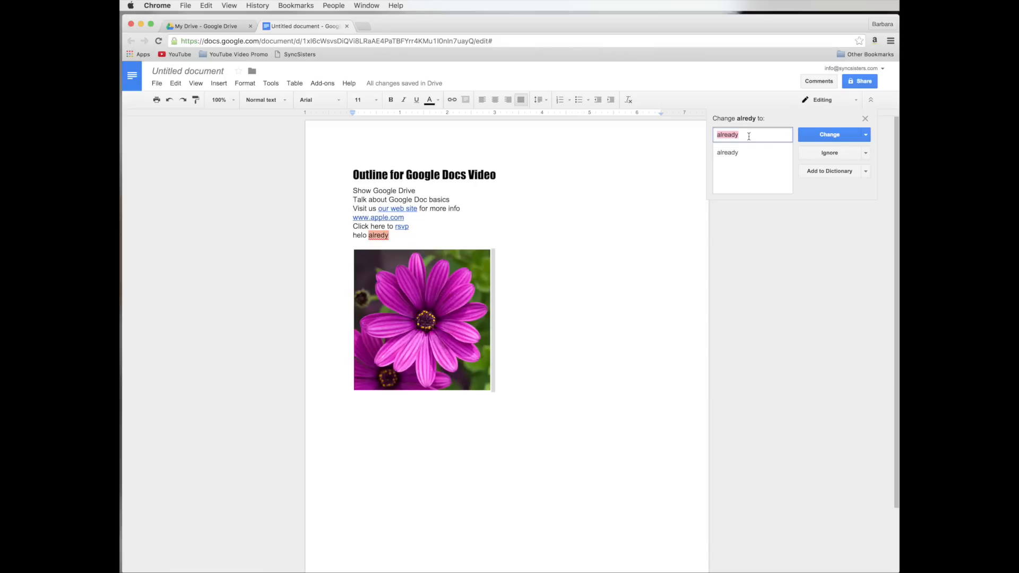
{"action": "left_click", "coordinate": [810, 138]}
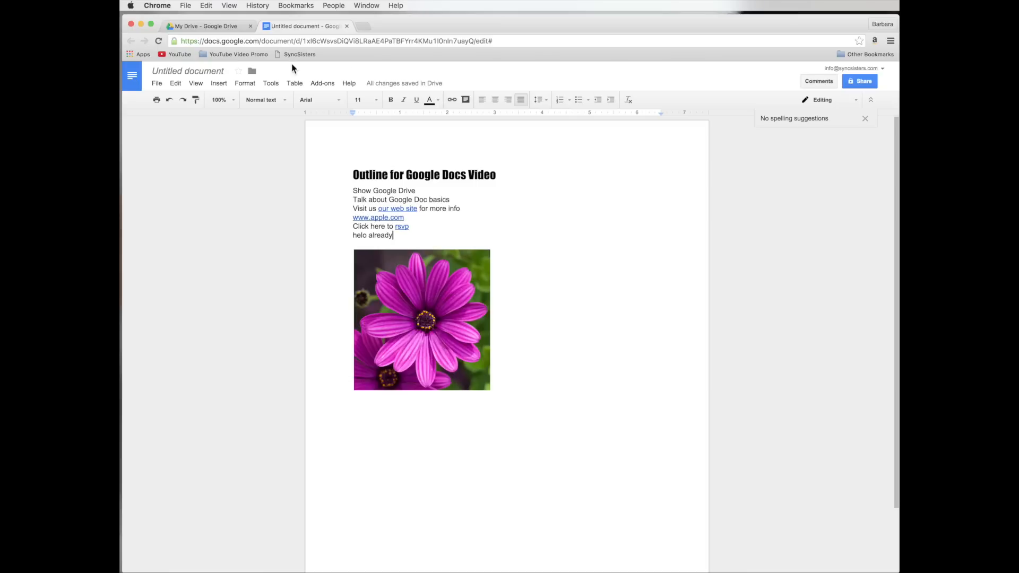
Check the document's word count.
{"action": "left_click", "coordinate": [271, 87]}
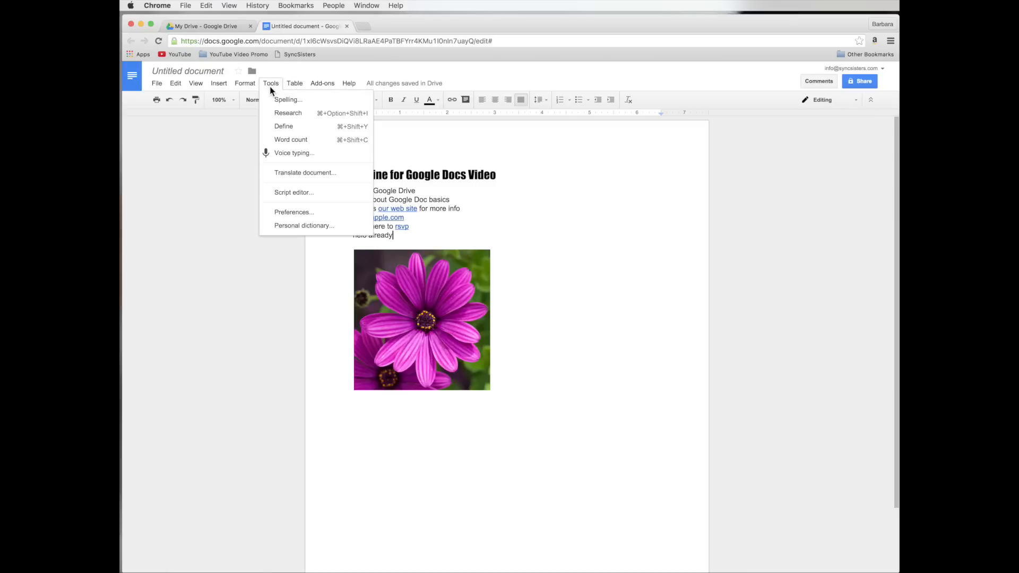
{"action": "left_click", "coordinate": [281, 140]}
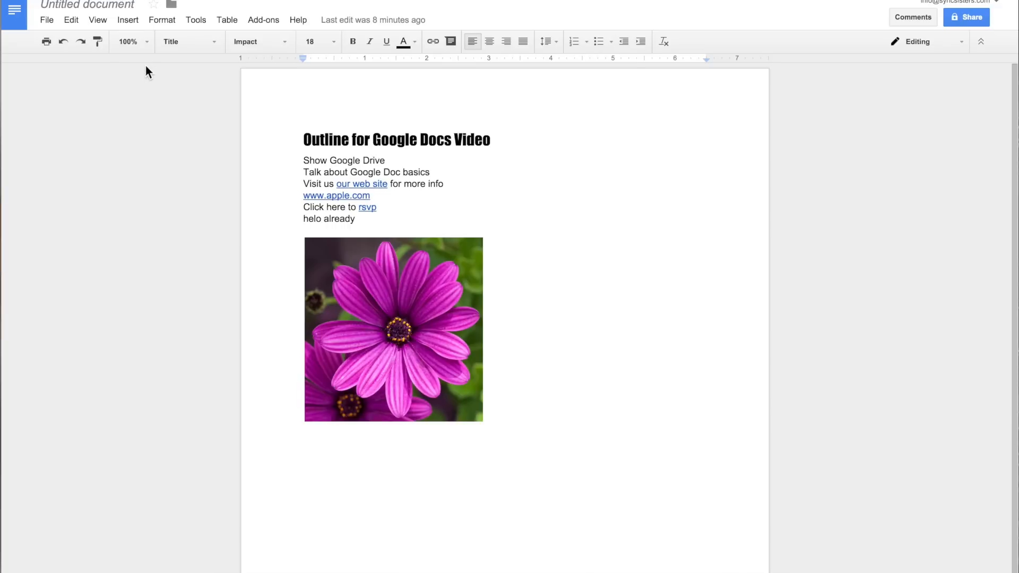
Name the untitled document "Outline for Google Docs Video", using the name suggested from its title line.
{"action": "left_click", "coordinate": [97, 7]}
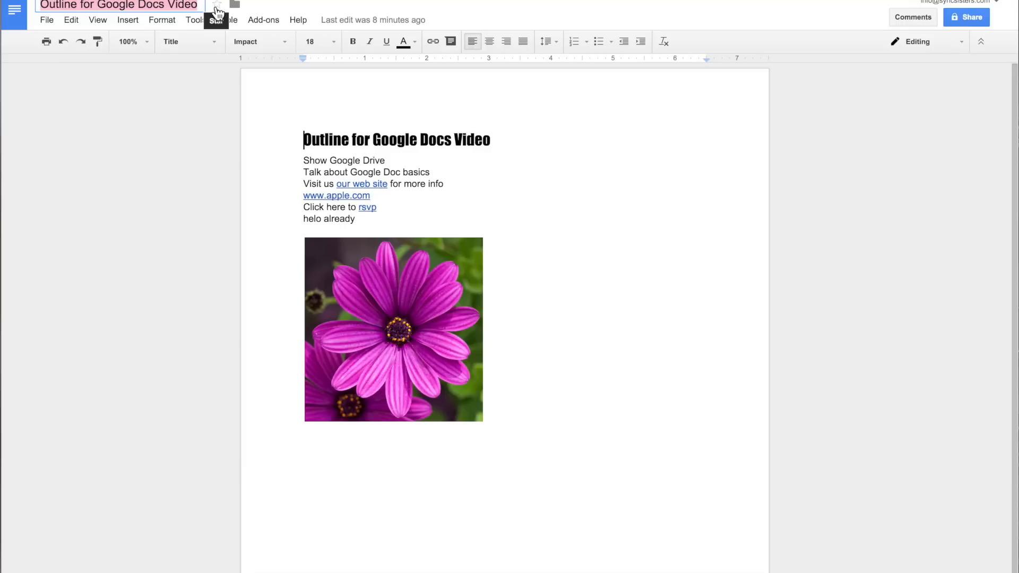
{"action": "left_click", "coordinate": [259, 8]}
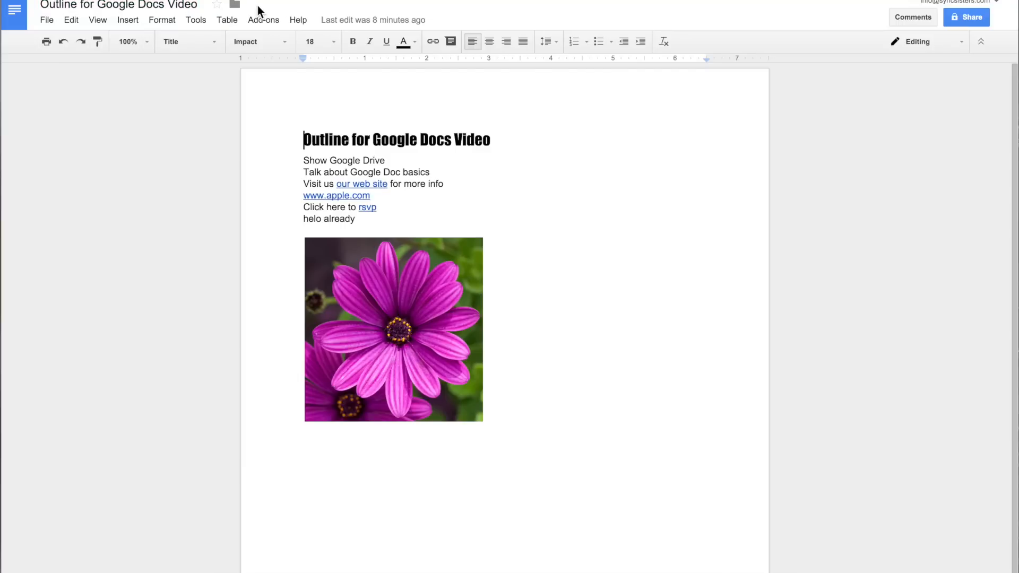
Rename the document as GD.
{"action": "left_click", "coordinate": [196, 6]}
{"action": "left_click", "coordinate": [197, 5]}
{"action": "type", "text": "GD"}
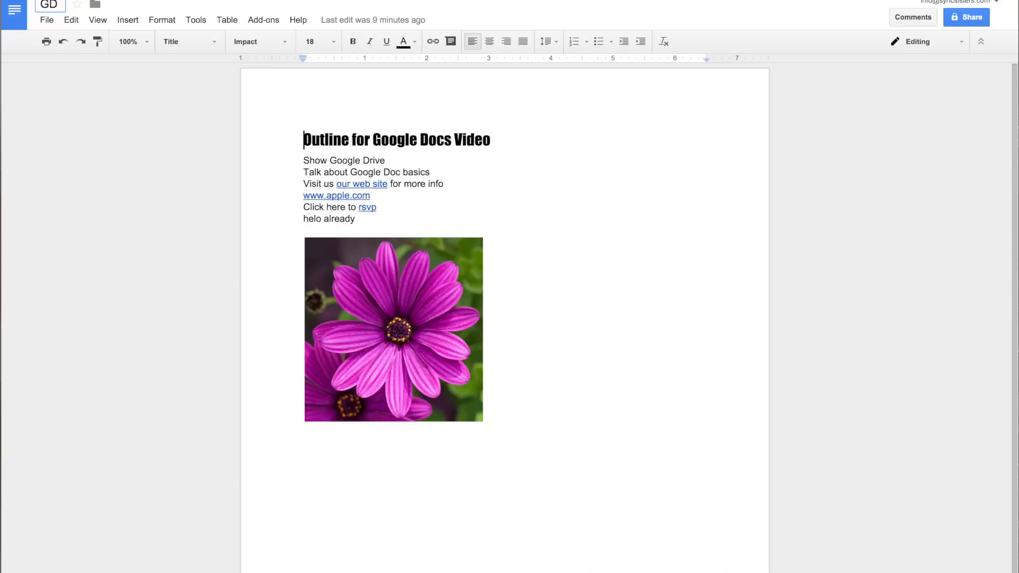
{"action": "key", "text": "Return"}
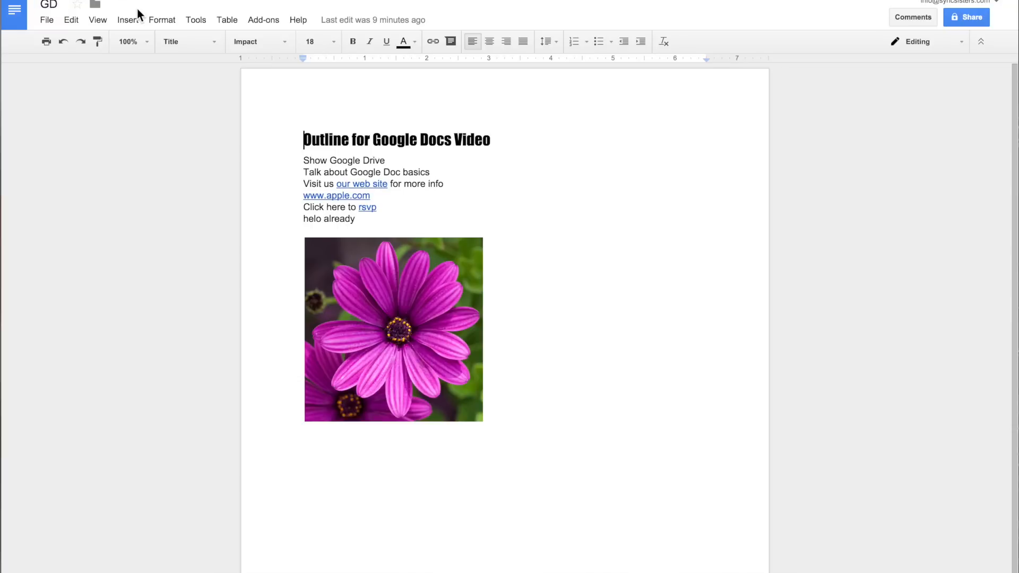